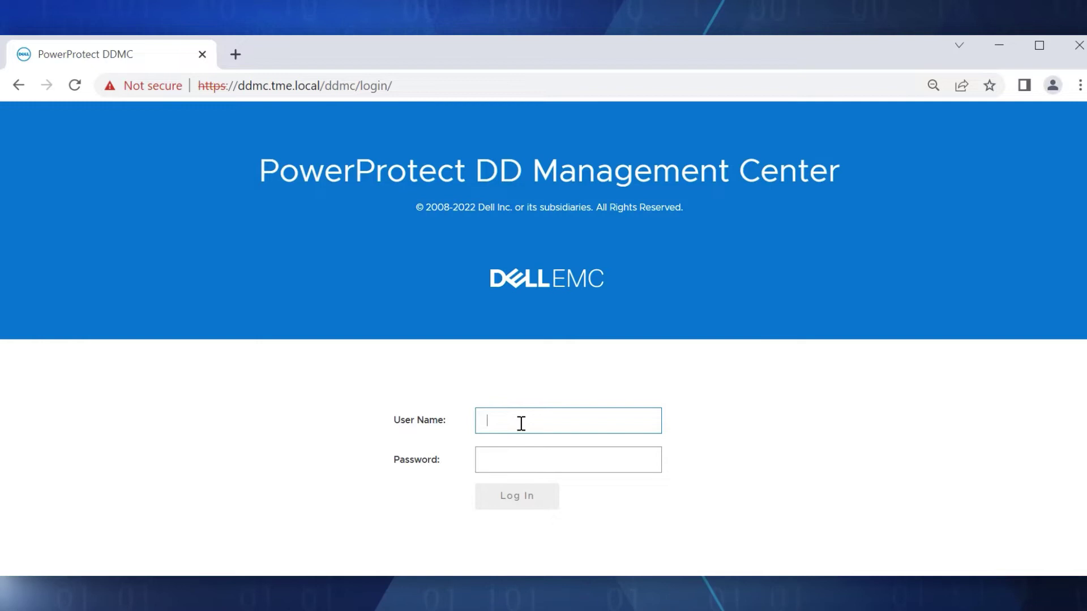
{"action": "type", "text": "sysadmin"}
Sign in as sysadmin and show the Infrastructure Systems list with ddve1 and ddve2
{"action": "key", "text": "Tab"}
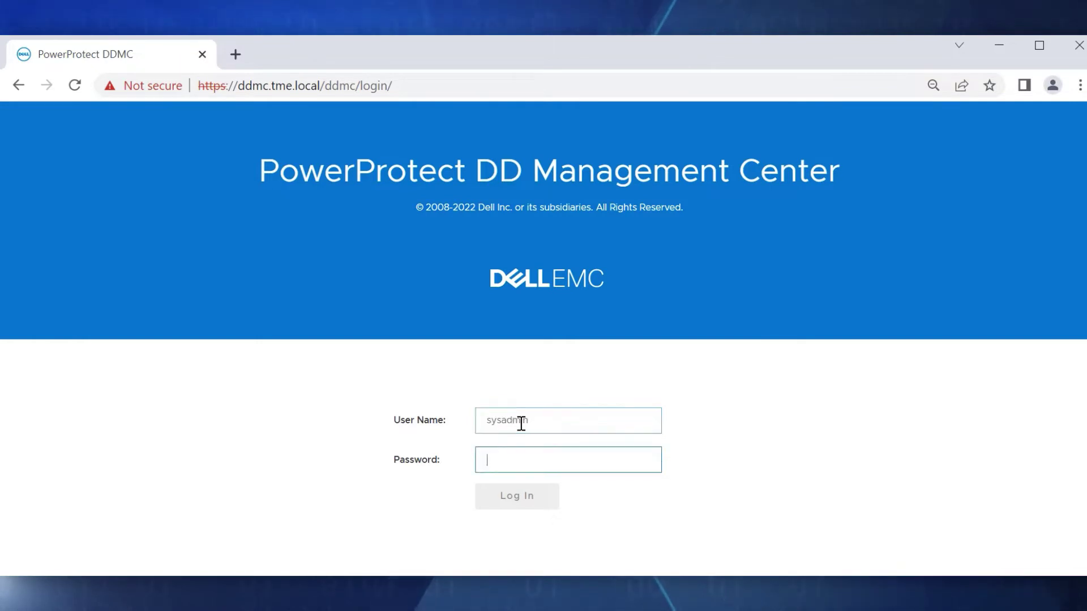
{"action": "type", "text": "•"}
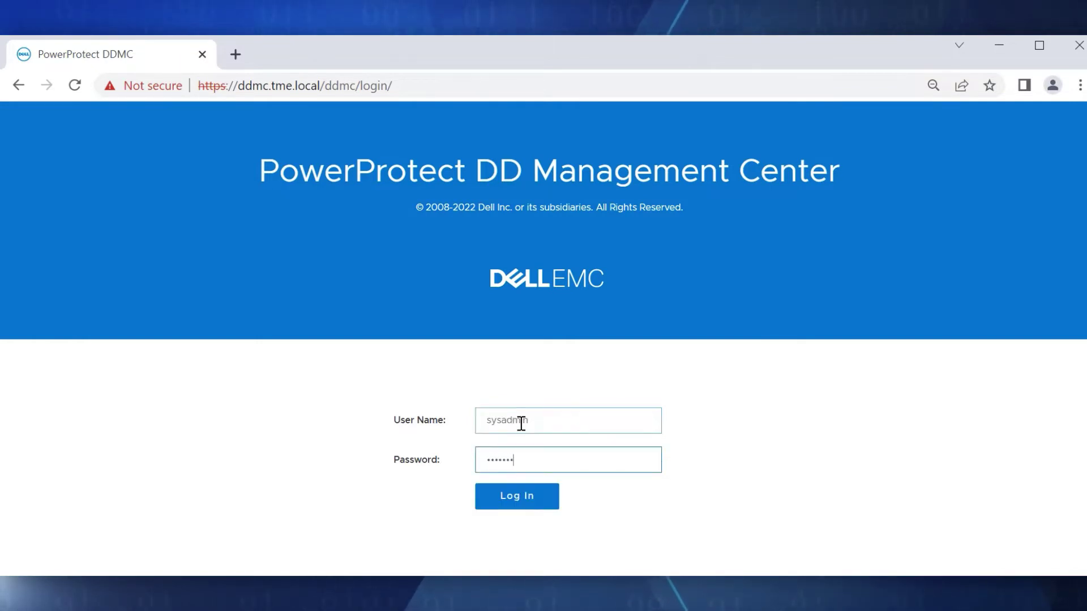
{"action": "key", "text": "Return"}
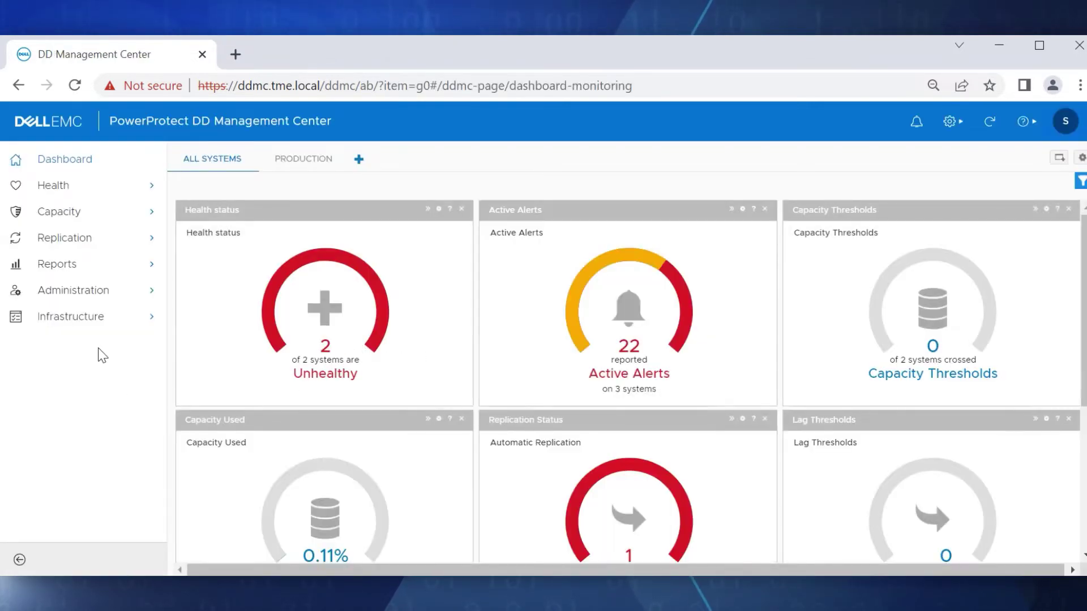
{"action": "left_click", "coordinate": [75, 318]}
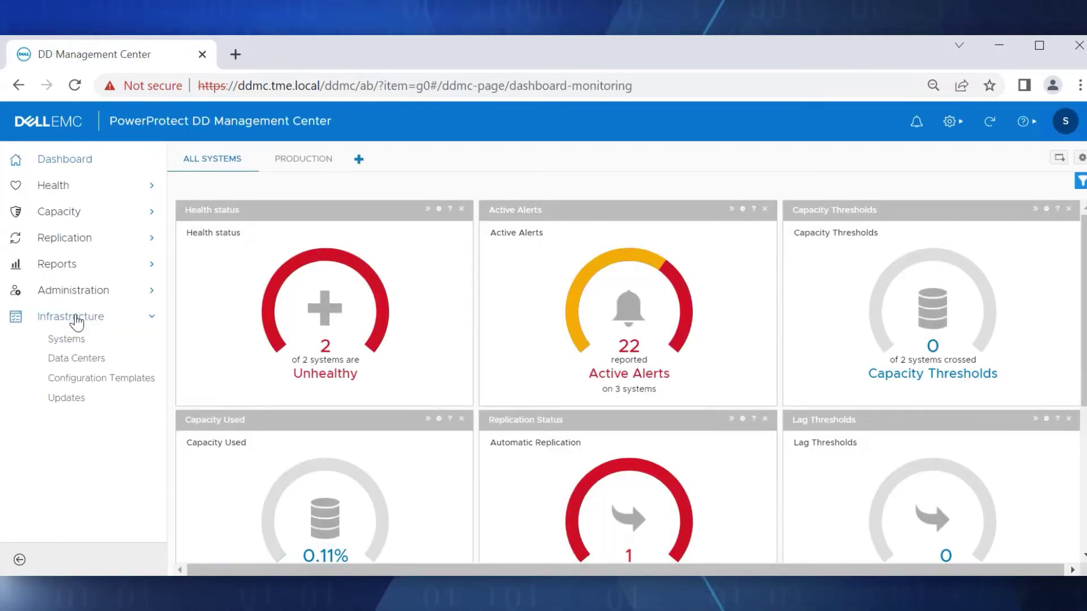
{"action": "left_click", "coordinate": [68, 340]}
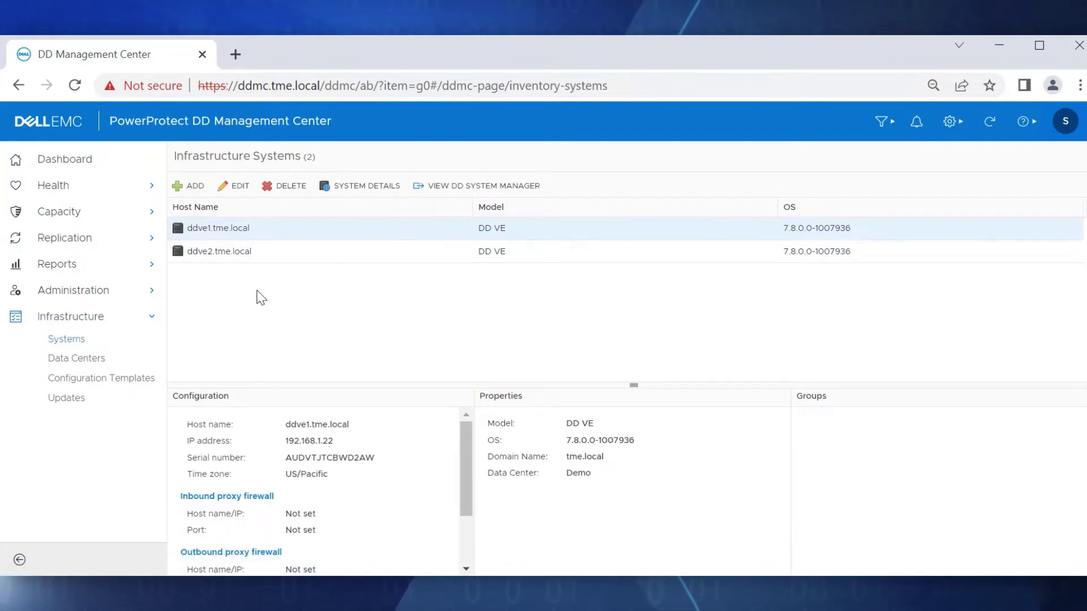
Open ddve2.tme.local's DD System Manager and display its Data Management MTree list
{"action": "left_click", "coordinate": [227, 252]}
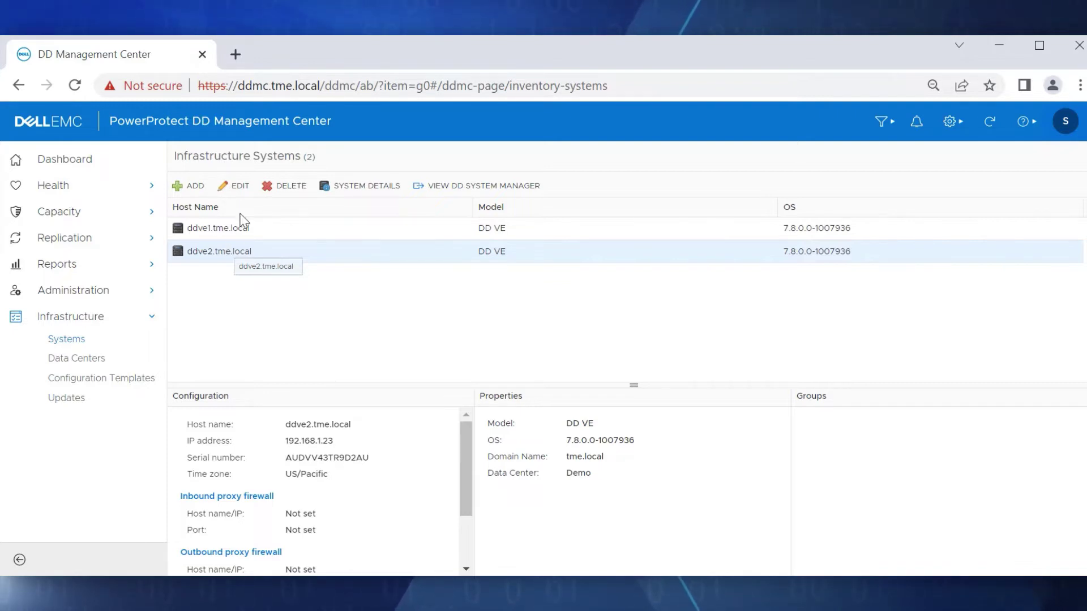
{"action": "left_click", "coordinate": [477, 185]}
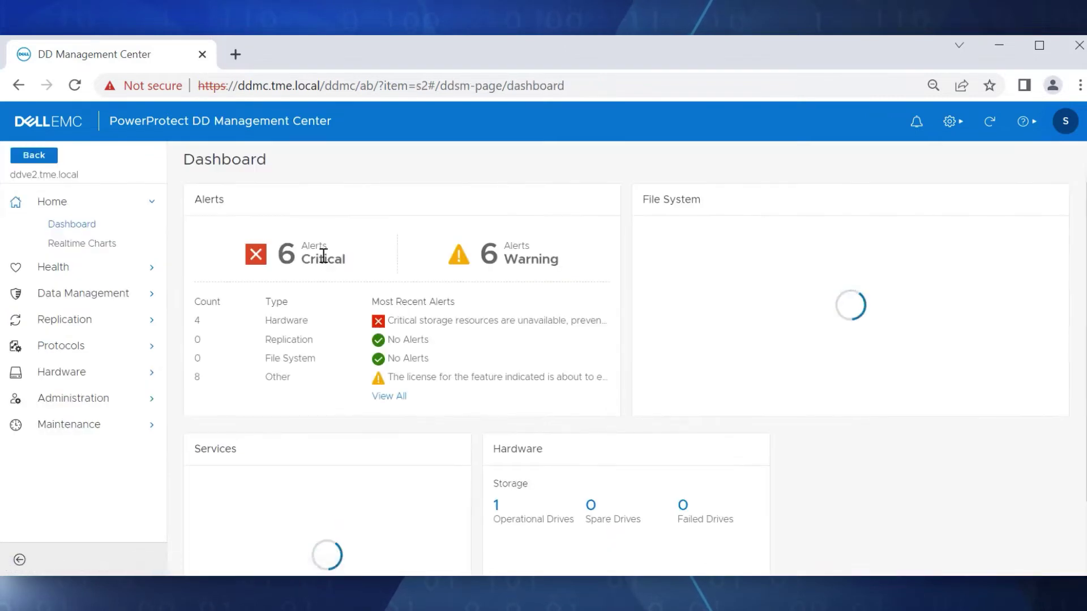
{"action": "left_click", "coordinate": [83, 293]}
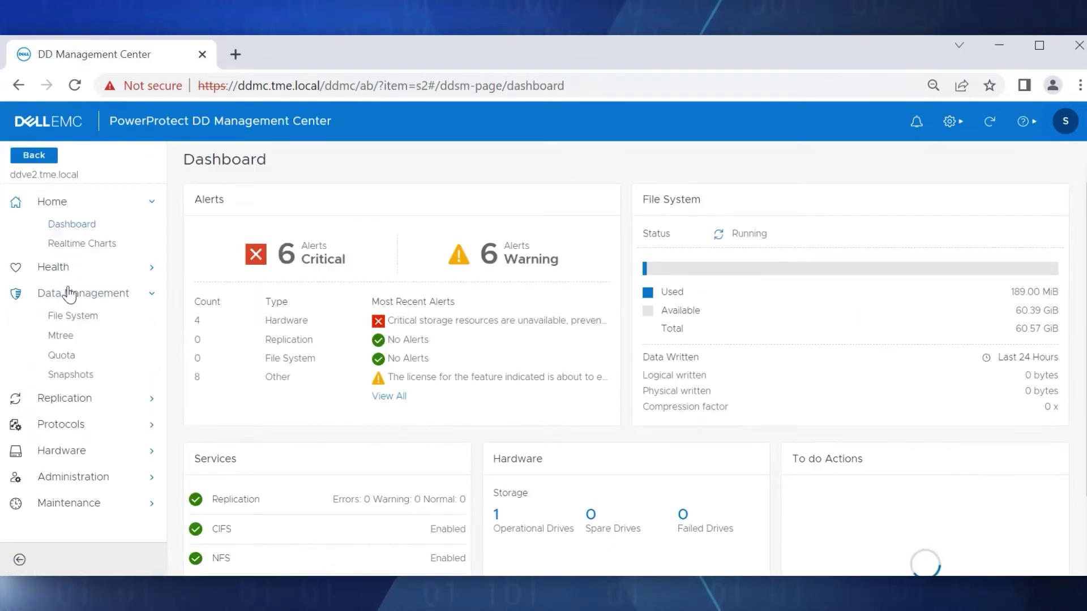
{"action": "left_click", "coordinate": [59, 336]}
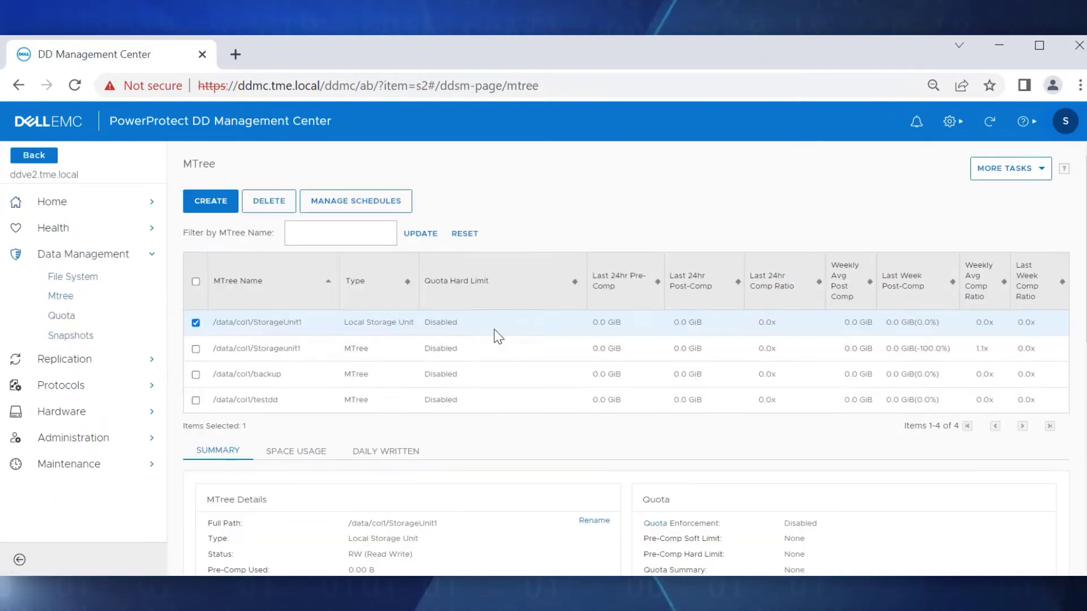
Add an MTree named DDMC_DR to ddve2.tme.local
{"action": "left_click", "coordinate": [211, 201]}
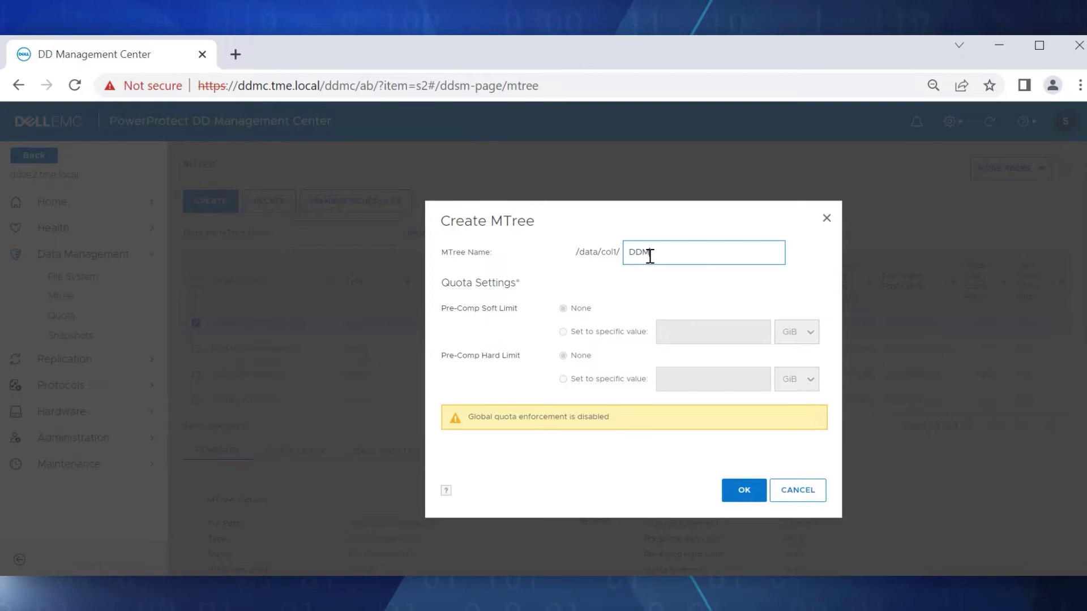
{"action": "type", "text": "DR"}
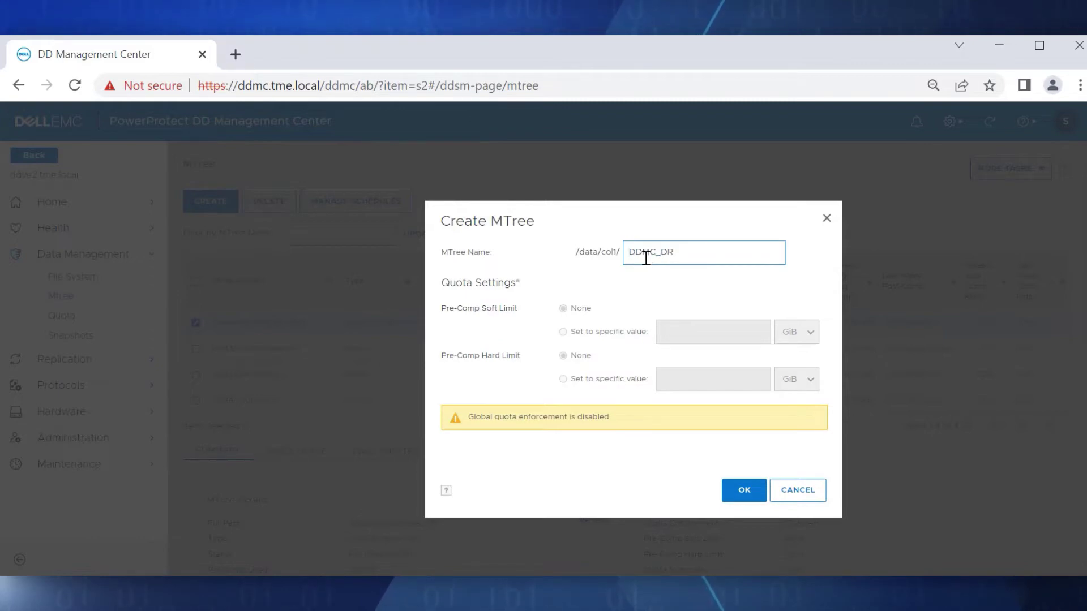
{"action": "left_click", "coordinate": [744, 490]}
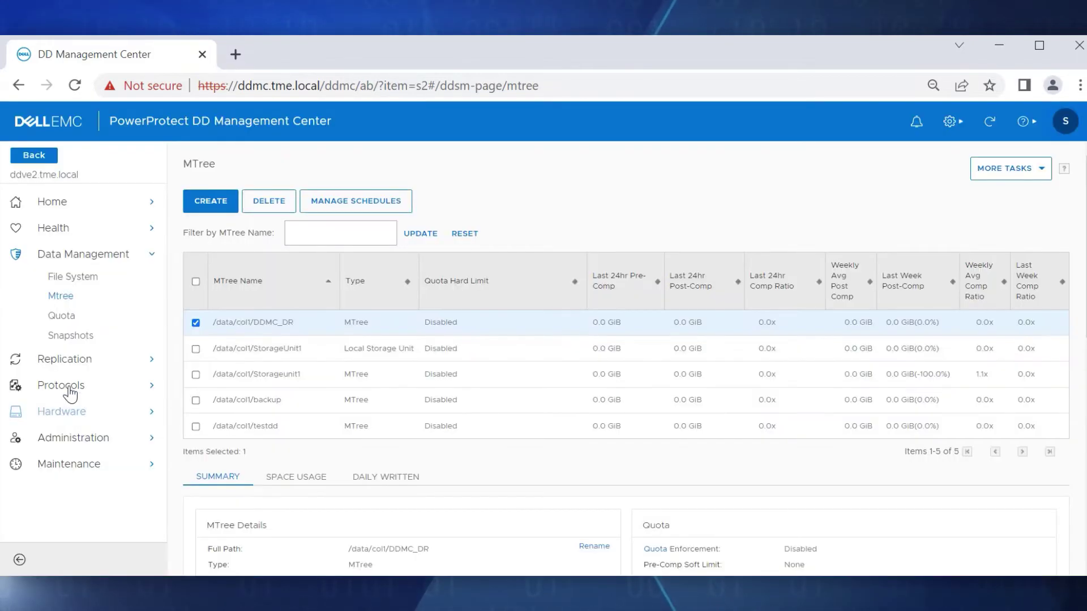
{"action": "left_click", "coordinate": [61, 384]}
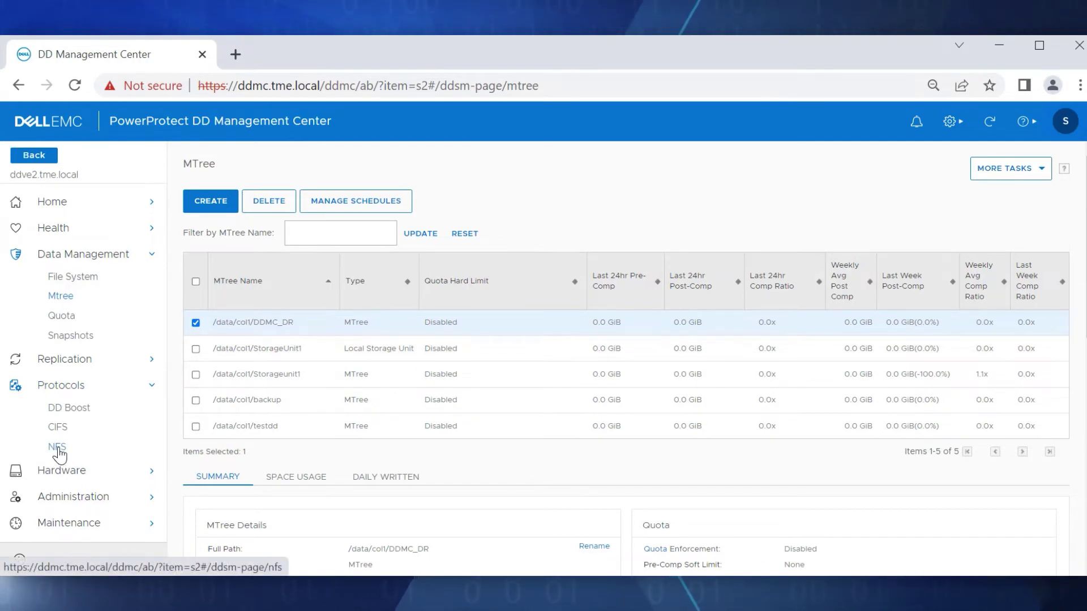
Create NFS export DR for /data/col1/DDMC_DR with client ddmc.tme.local, then review it
{"action": "left_click", "coordinate": [57, 446]}
{"action": "left_click", "coordinate": [222, 368]}
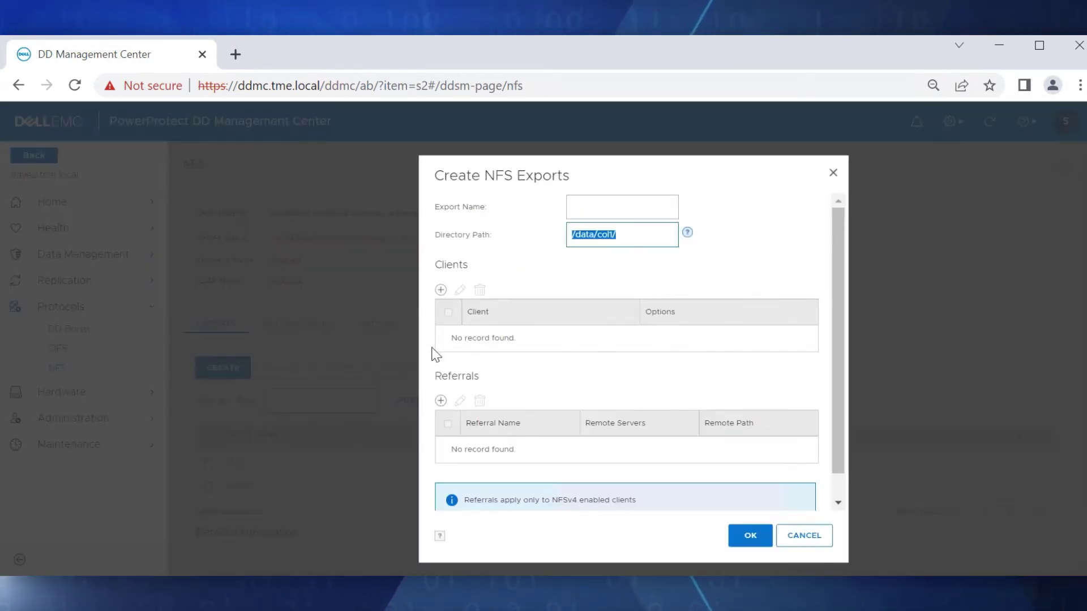
{"action": "left_click", "coordinate": [609, 210]}
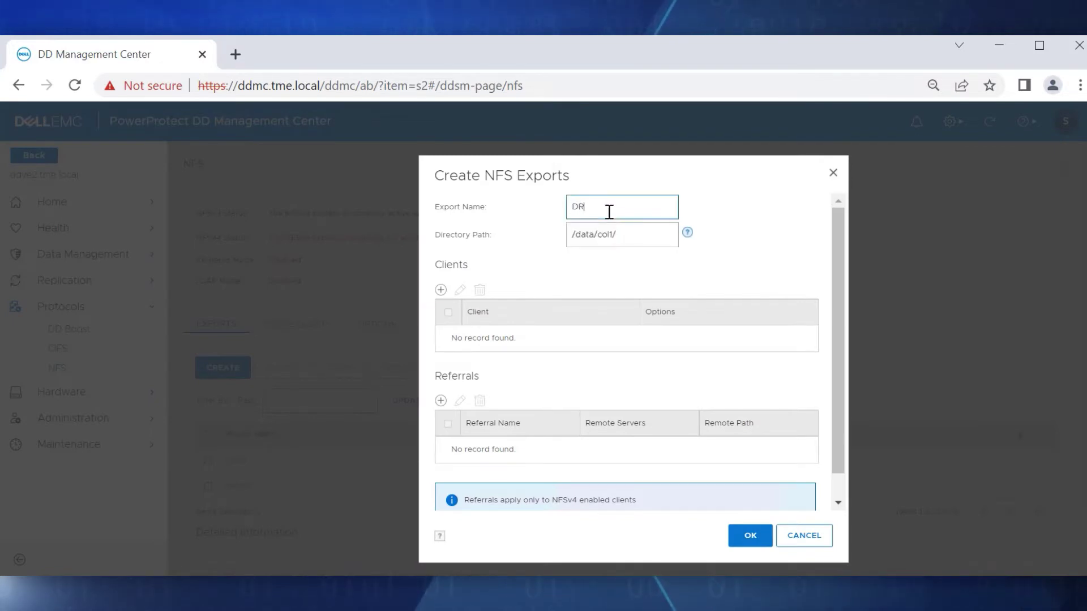
{"action": "left_click", "coordinate": [639, 241]}
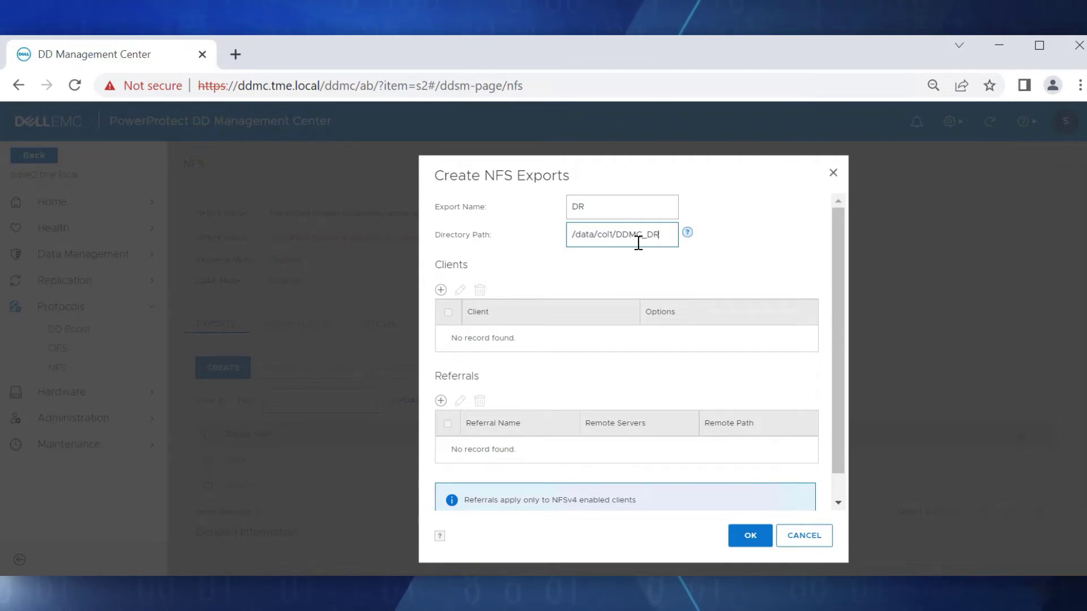
{"action": "left_click", "coordinate": [441, 291]}
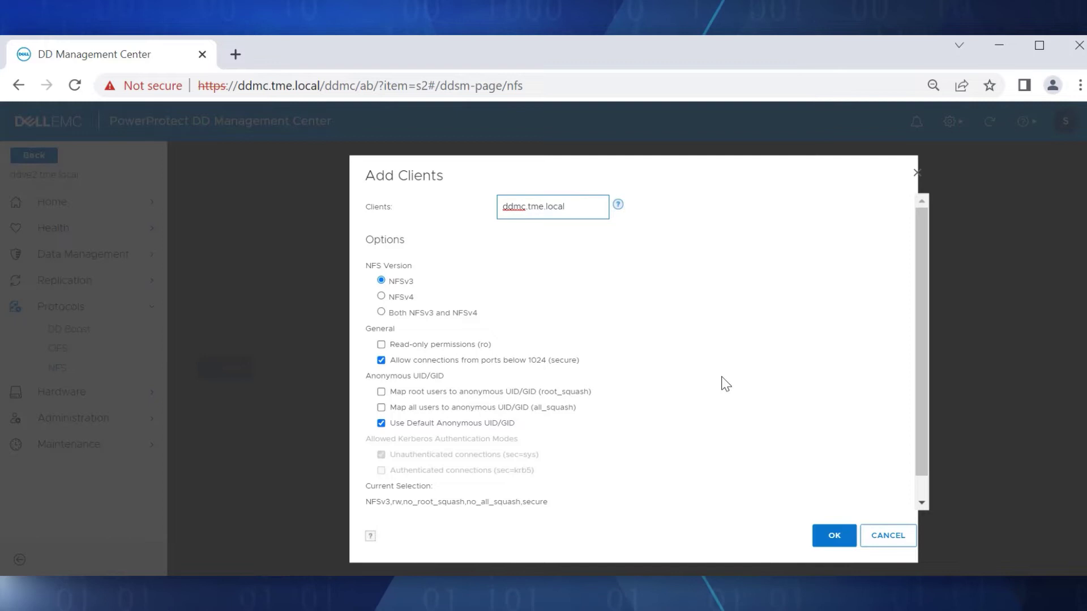
{"action": "left_click", "coordinate": [831, 532]}
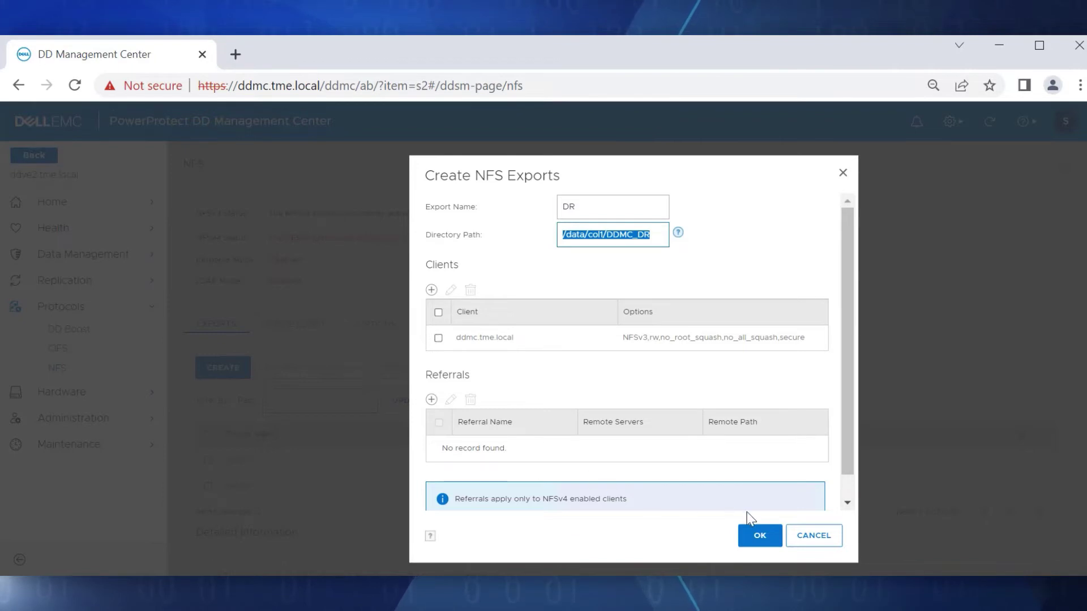
{"action": "left_click", "coordinate": [760, 536]}
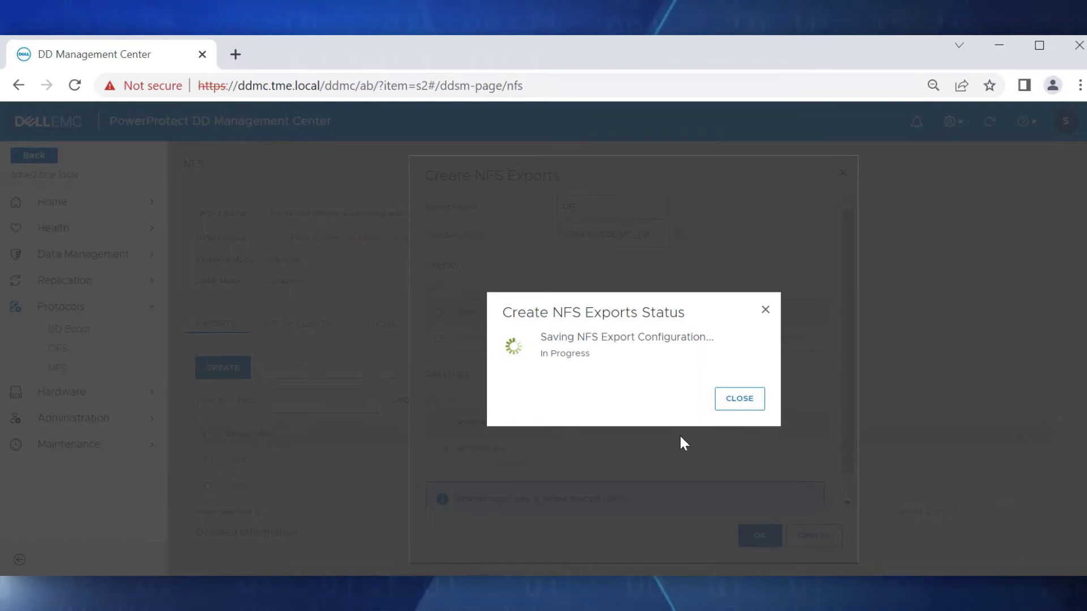
{"action": "left_click", "coordinate": [739, 399]}
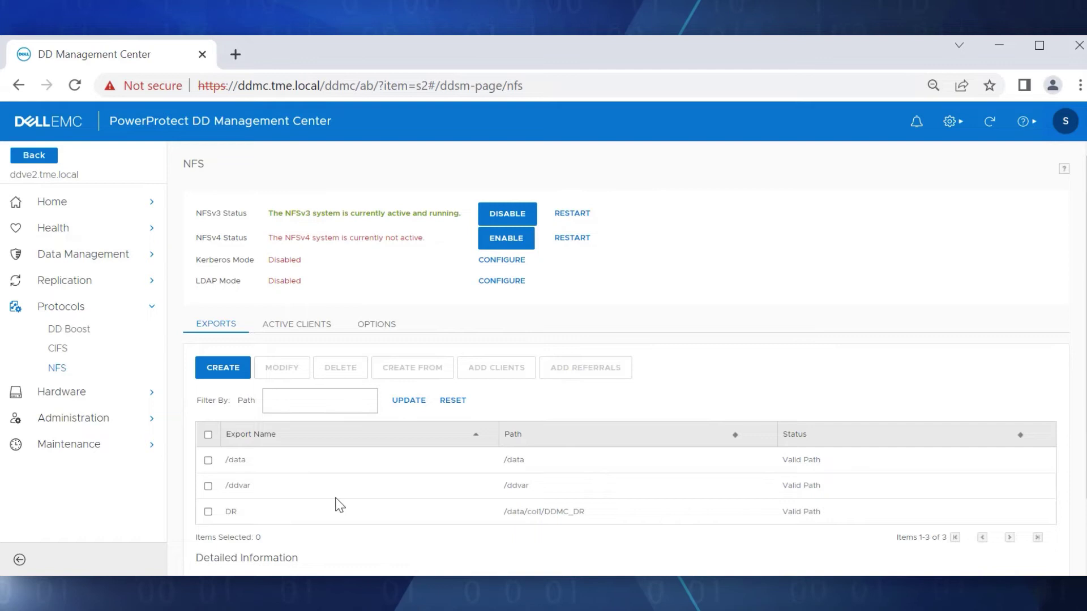
{"action": "scroll", "coordinate": [338, 504], "scroll_direction": "down", "scroll_amount": 2}
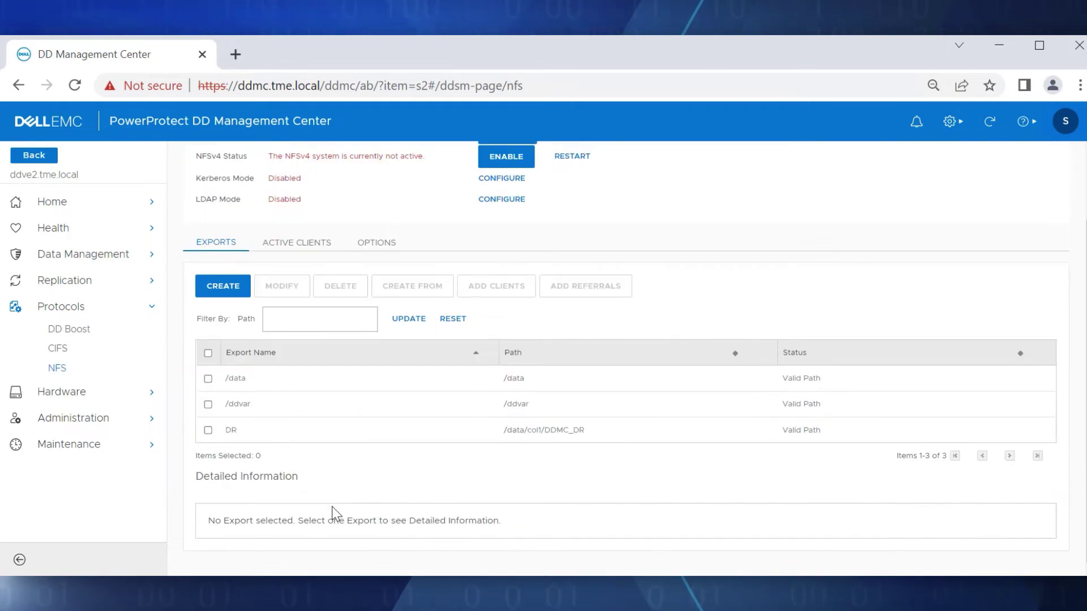
{"action": "left_click", "coordinate": [208, 430]}
{"action": "scroll", "coordinate": [458, 551], "scroll_direction": "down", "scroll_amount": 2}
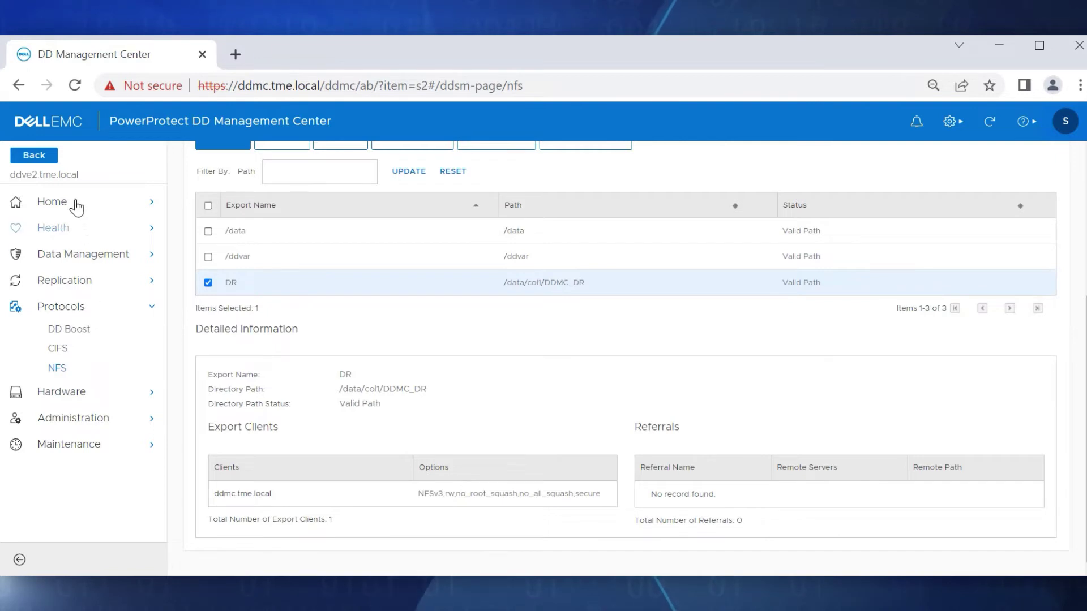
Point disaster recovery backups at ddve2.tme.local's /data/col1/DDMC_DR export and apply
{"action": "left_click", "coordinate": [34, 155]}
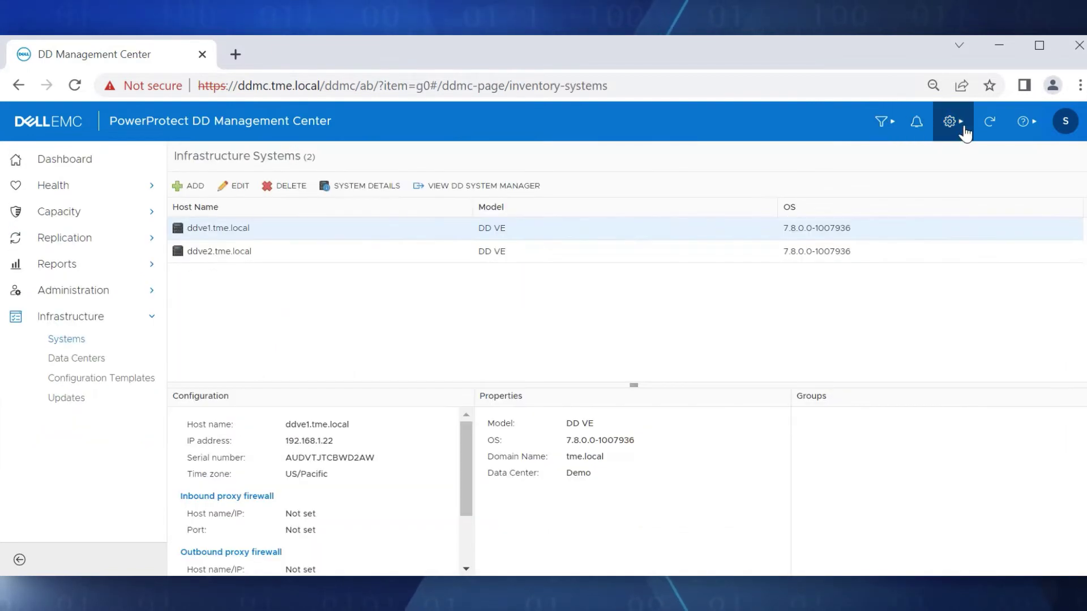
{"action": "left_click", "coordinate": [963, 128]}
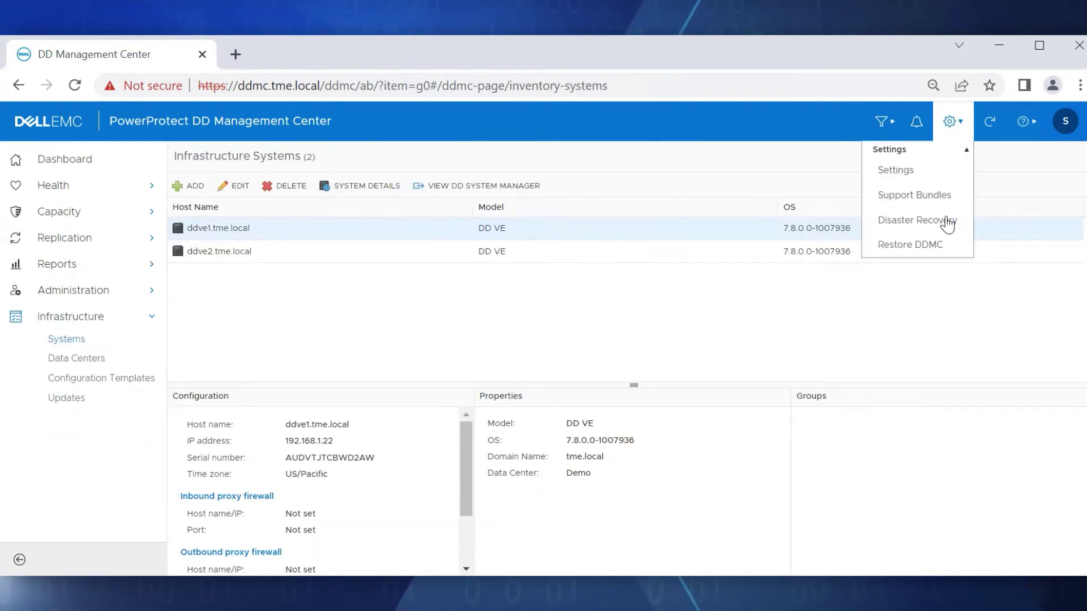
{"action": "left_click", "coordinate": [918, 219]}
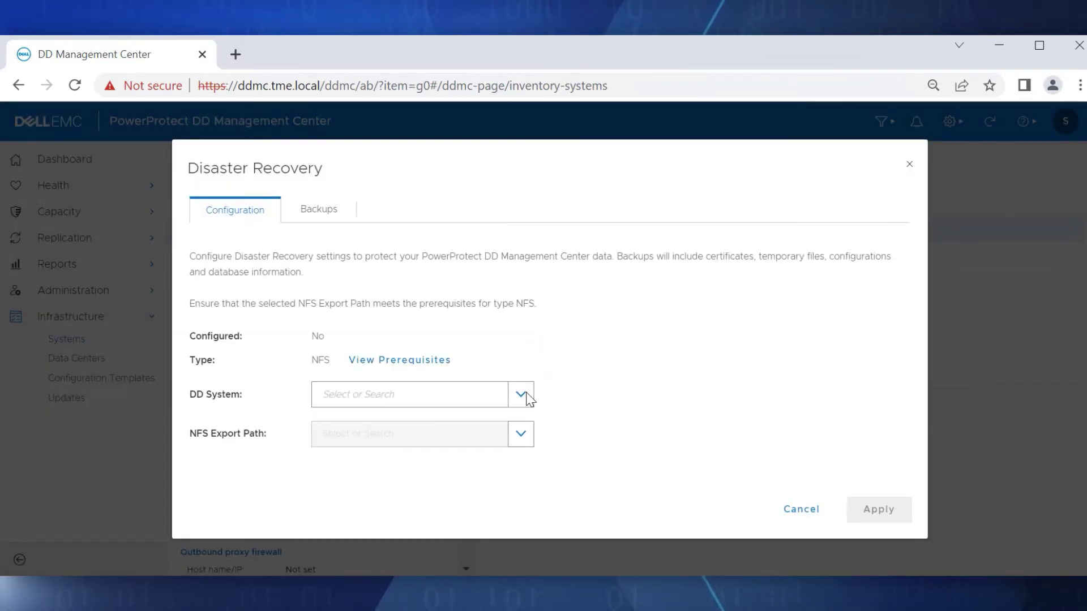
{"action": "left_click", "coordinate": [521, 394]}
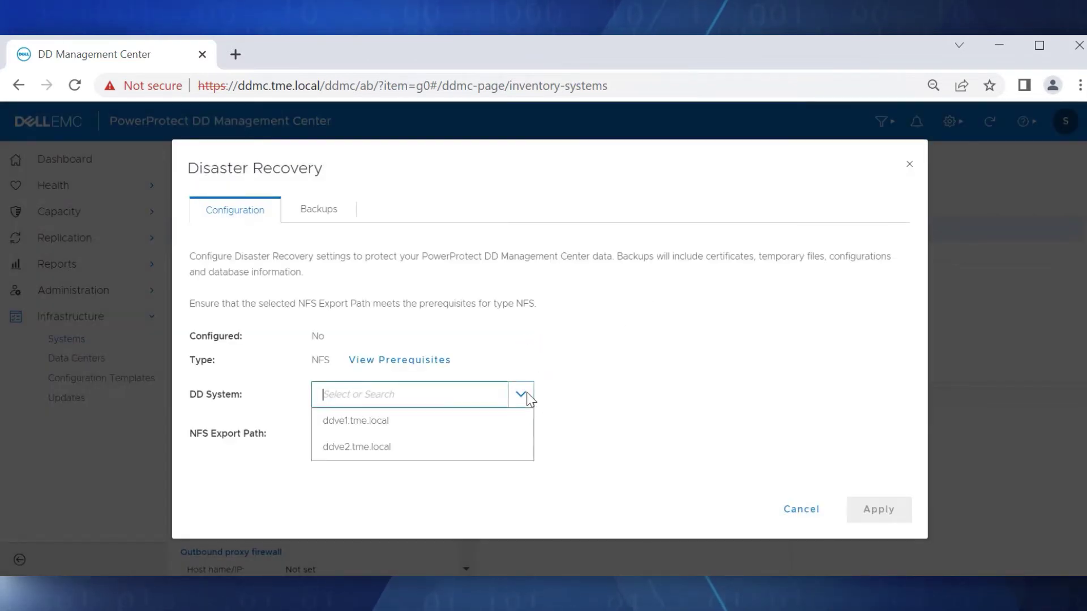
{"action": "left_click", "coordinate": [390, 448]}
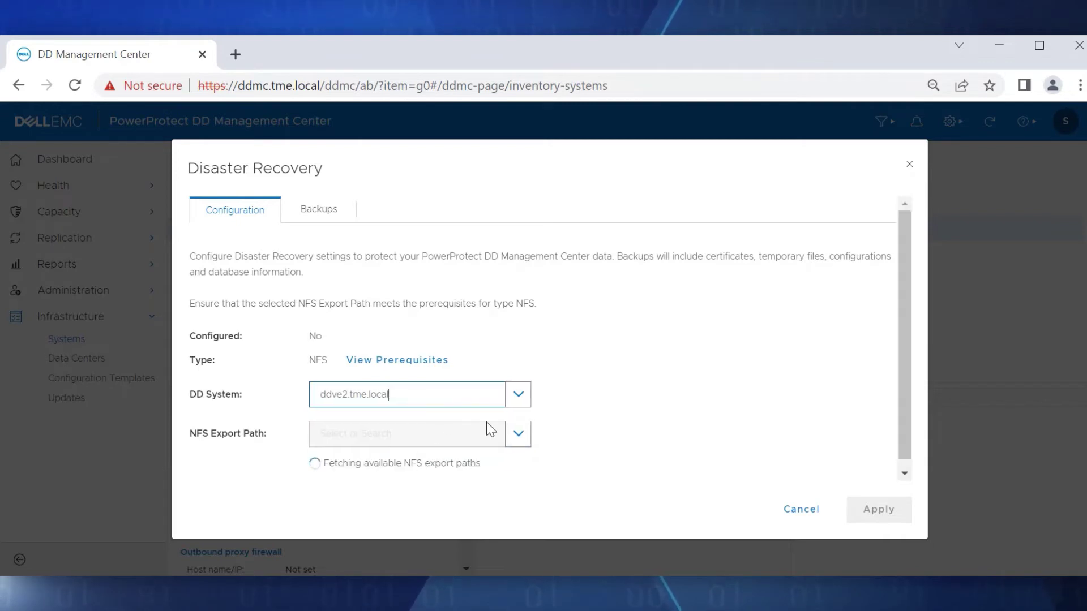
{"action": "left_click", "coordinate": [521, 434]}
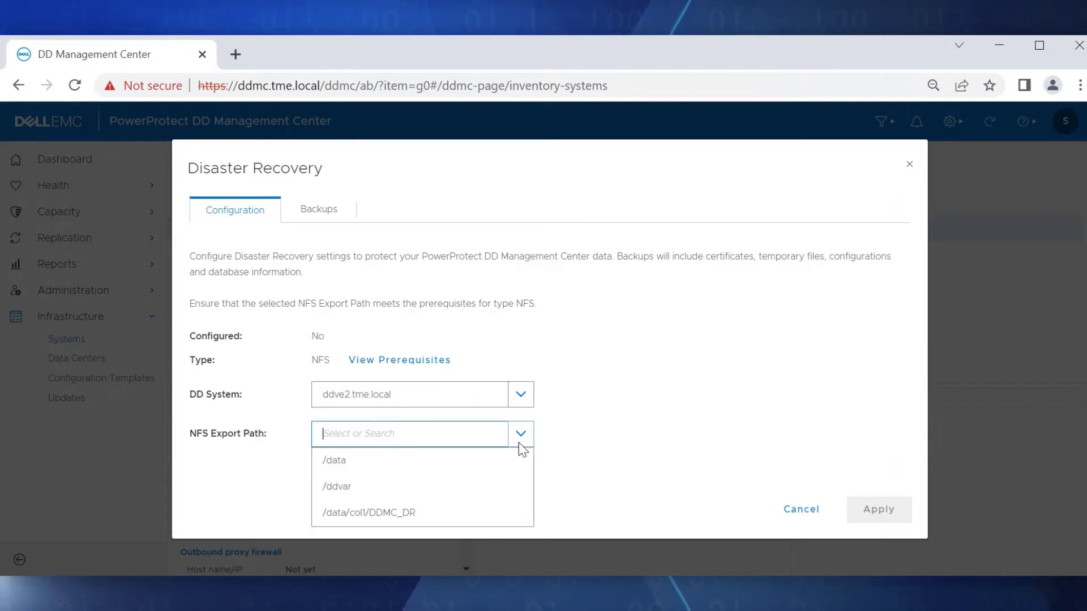
{"action": "left_click", "coordinate": [419, 515]}
{"action": "left_click", "coordinate": [415, 488]}
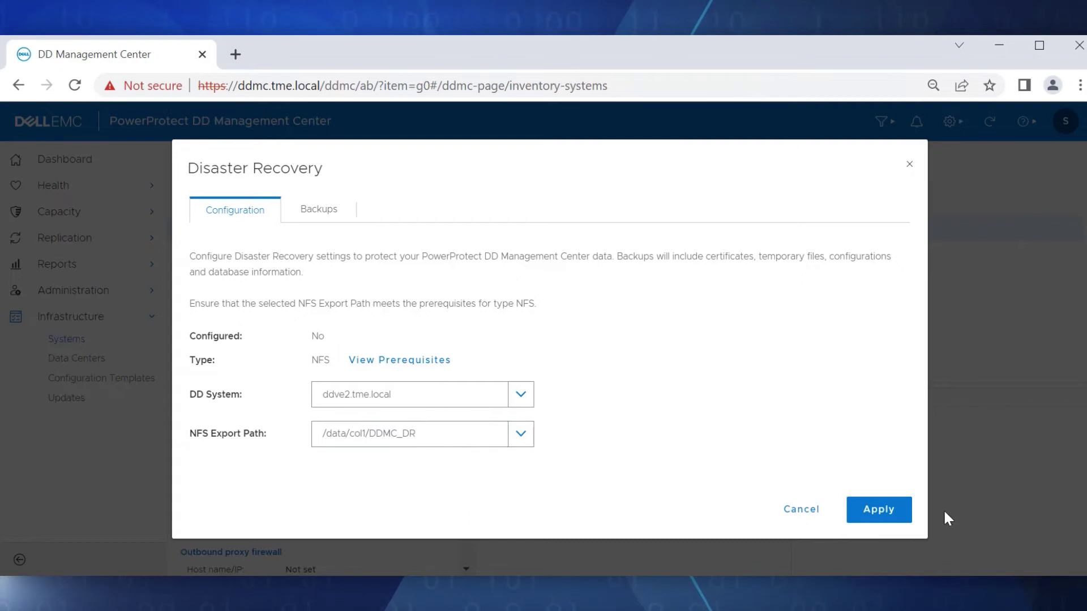
{"action": "left_click", "coordinate": [878, 510]}
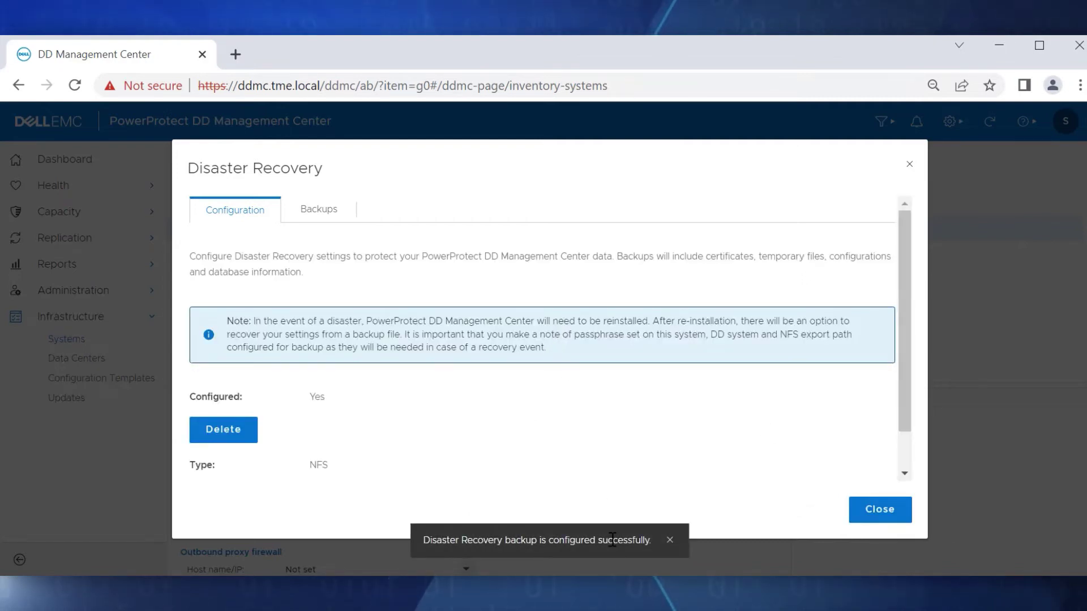
Check the 1.46 MiB backup under Backups and close the settings
{"action": "left_click", "coordinate": [319, 208]}
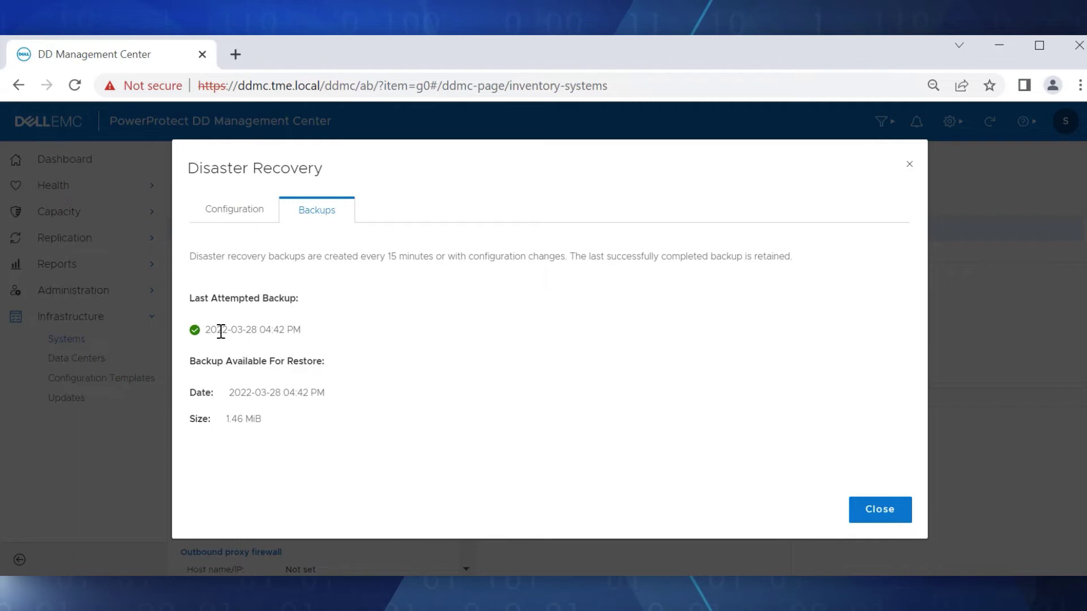
{"action": "left_click", "coordinate": [883, 514]}
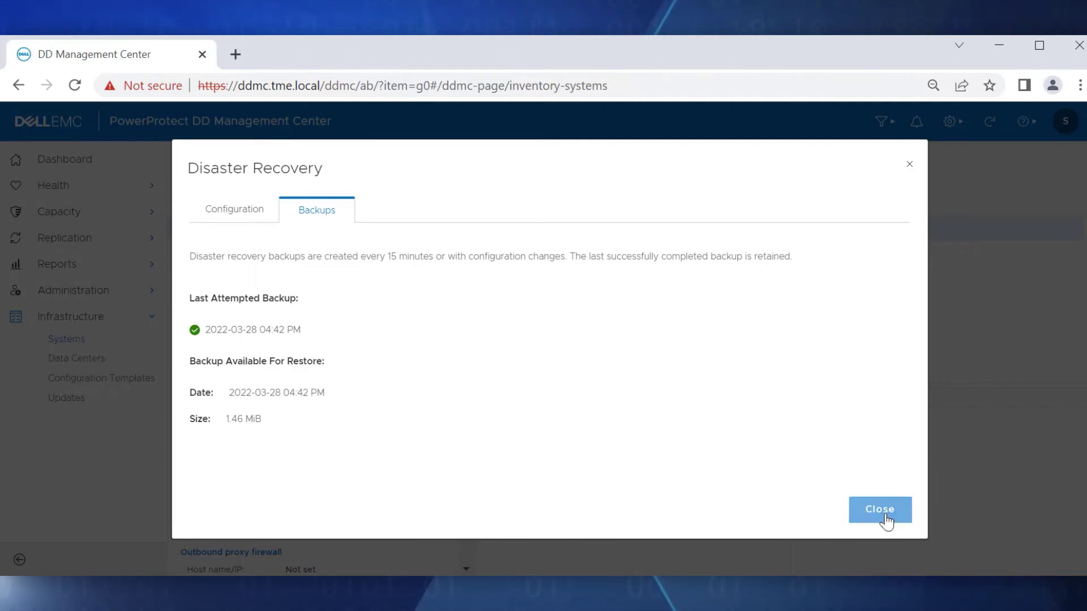
{"action": "left_click", "coordinate": [884, 512]}
Sign in to vCenter at vc.tme.local in a new browser tab
{"action": "left_click", "coordinate": [235, 54]}
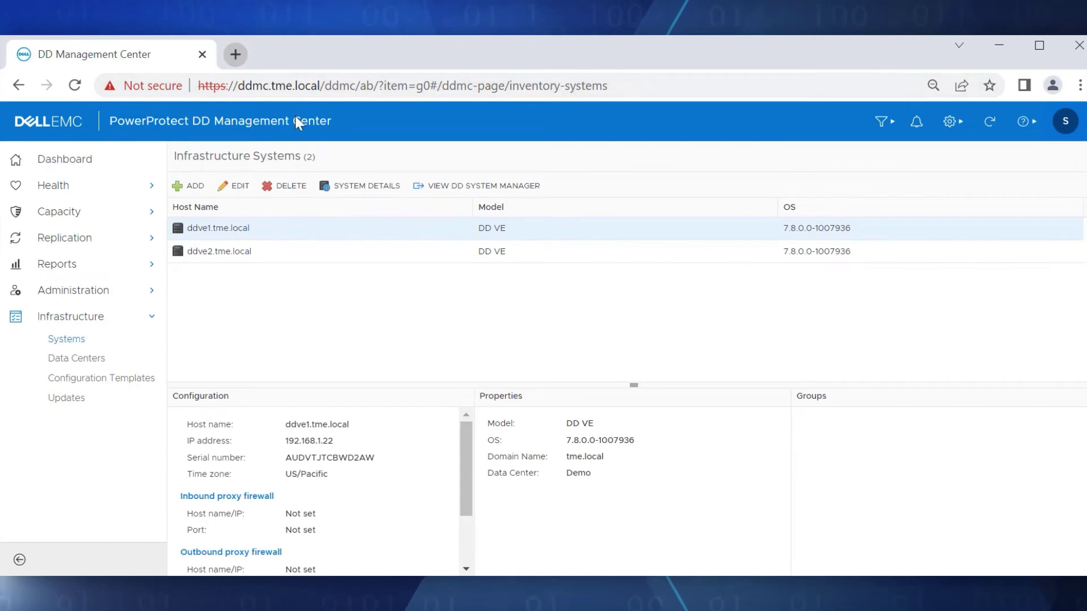
{"action": "type", "text": "vc.tme.local"}
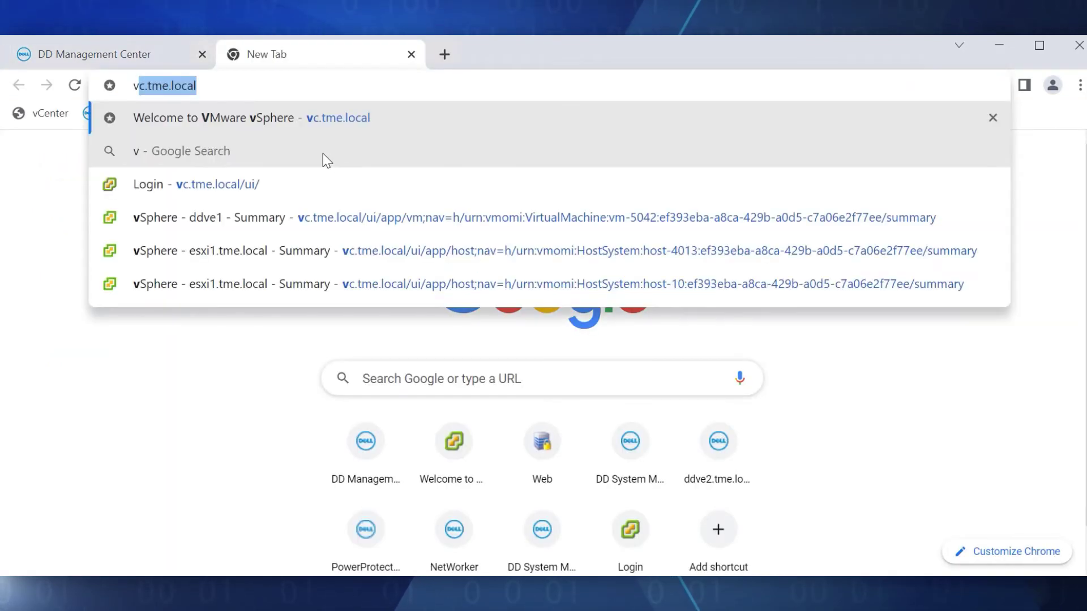
{"action": "key", "text": "Return"}
{"action": "left_click", "coordinate": [141, 186]}
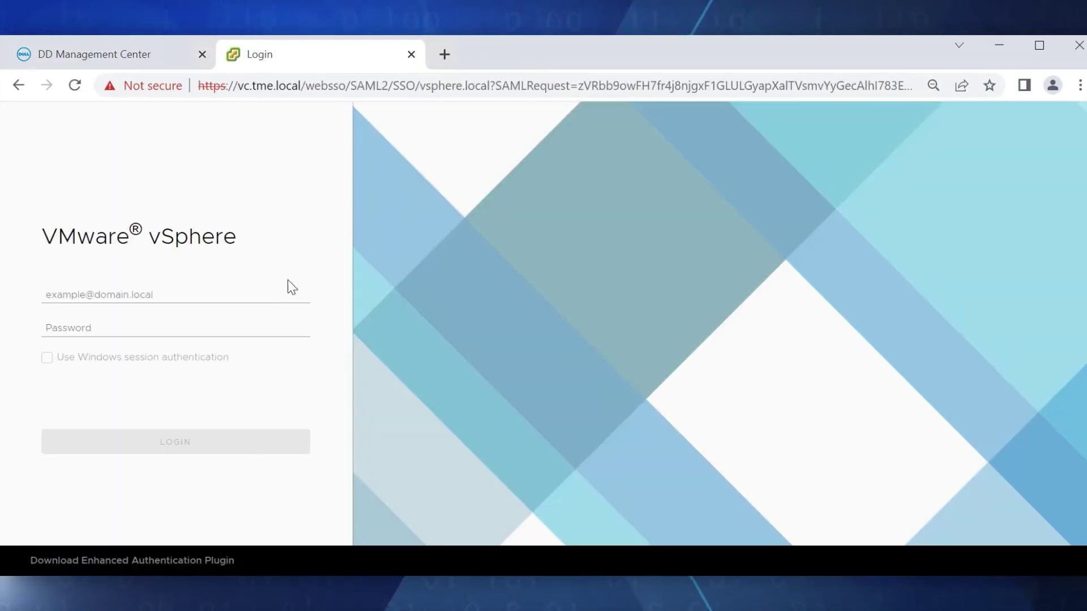
{"action": "left_click", "coordinate": [117, 291]}
{"action": "left_click", "coordinate": [128, 323]}
{"action": "type", "text": "************"}
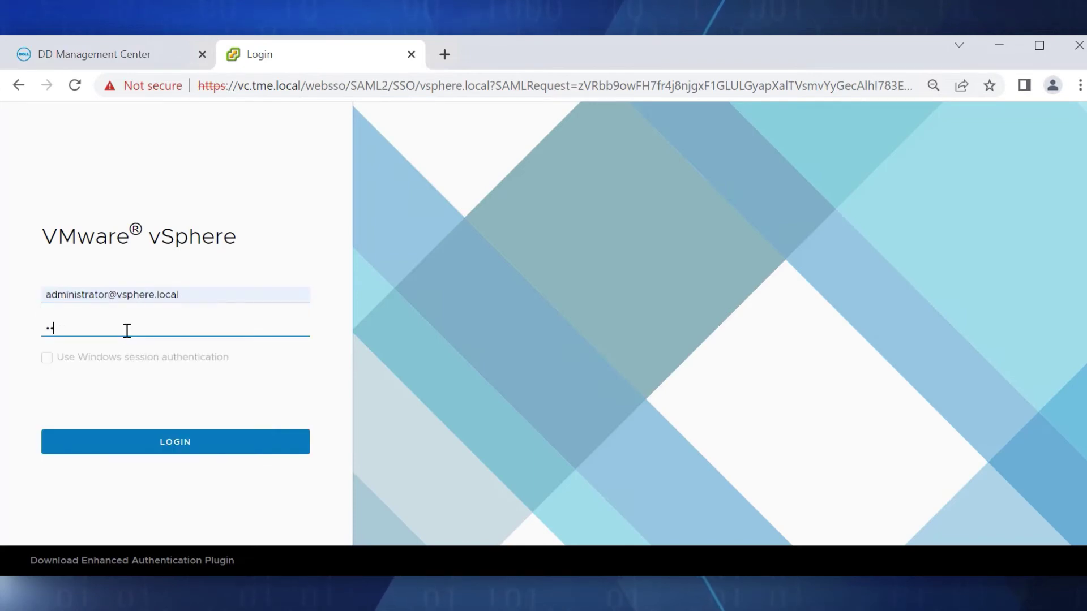
{"action": "key", "text": "Return"}
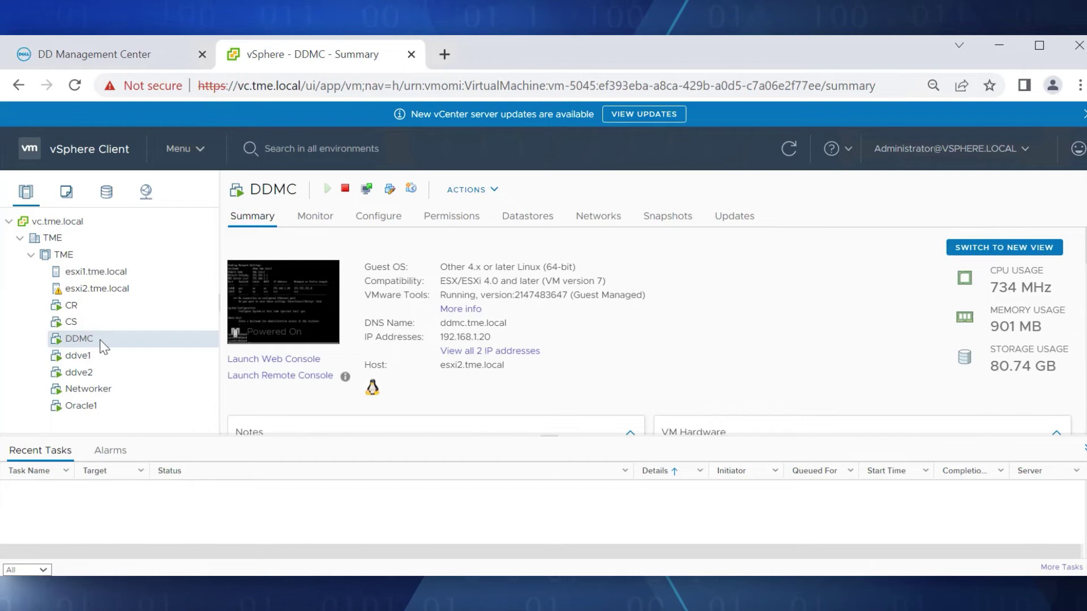
Power off the DDMC virtual machine and delete it from disk
{"action": "right_click", "coordinate": [99, 340]}
{"action": "mouse_move", "coordinate": [311, 167]}
{"action": "left_click", "coordinate": [277, 164]}
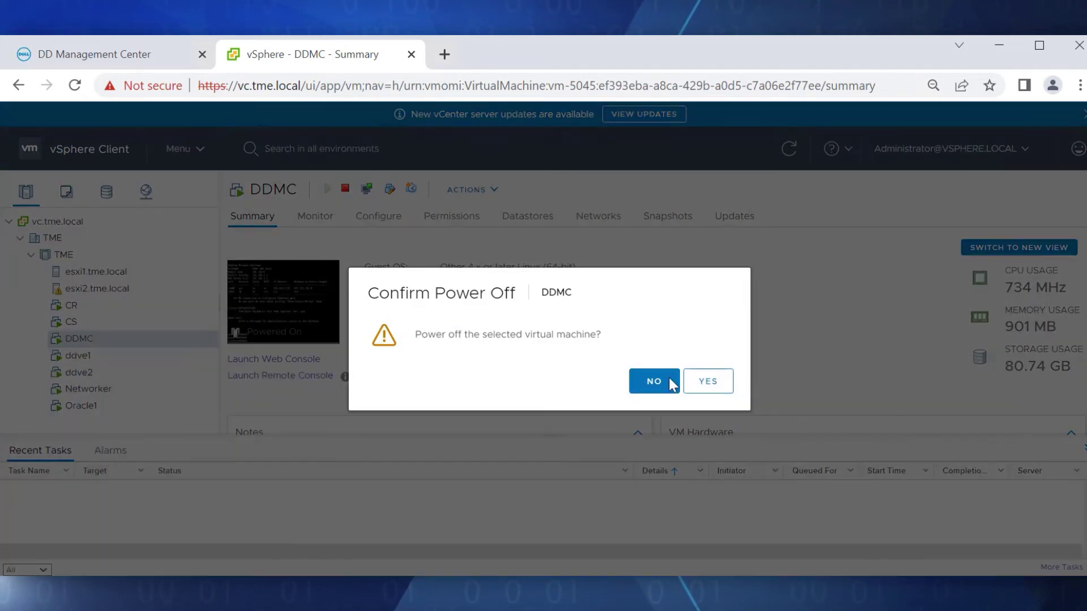
{"action": "left_click", "coordinate": [706, 382]}
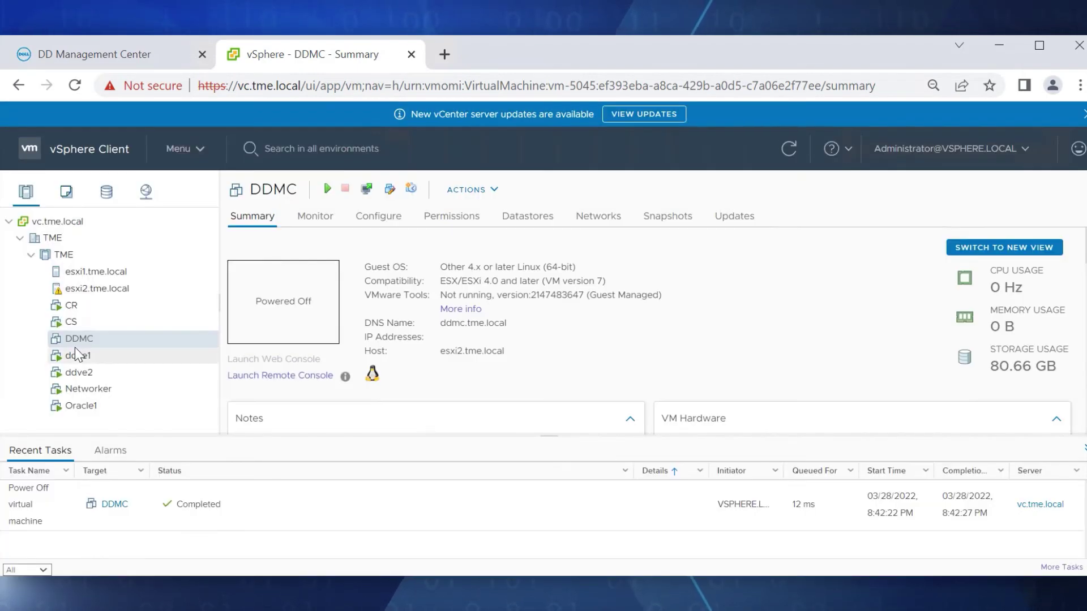
{"action": "right_click", "coordinate": [78, 340]}
{"action": "scroll", "coordinate": [153, 425], "scroll_direction": "down", "scroll_amount": 2}
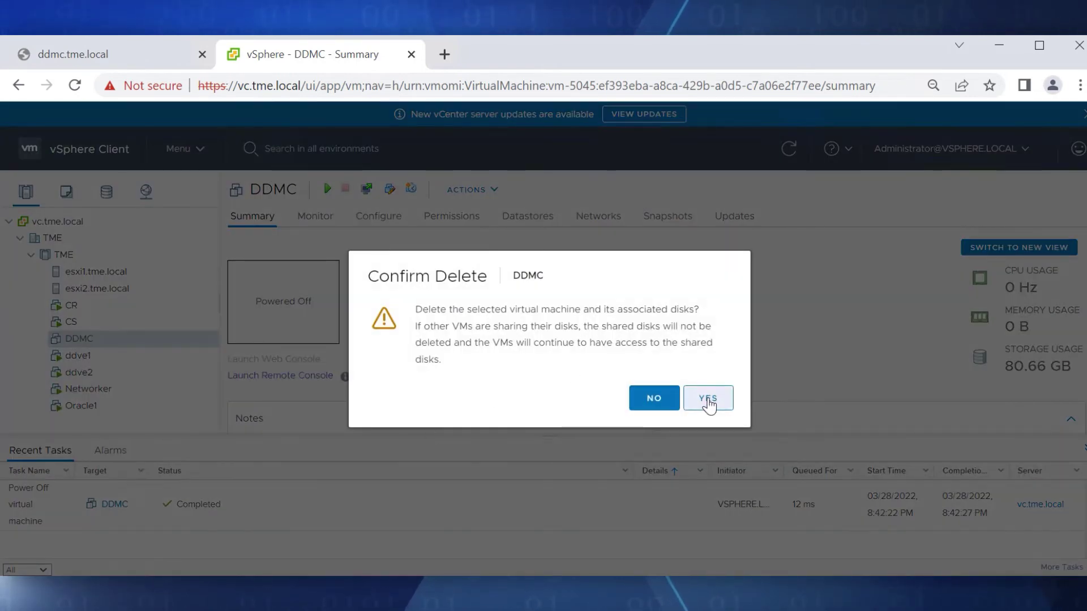
{"action": "left_click", "coordinate": [709, 402]}
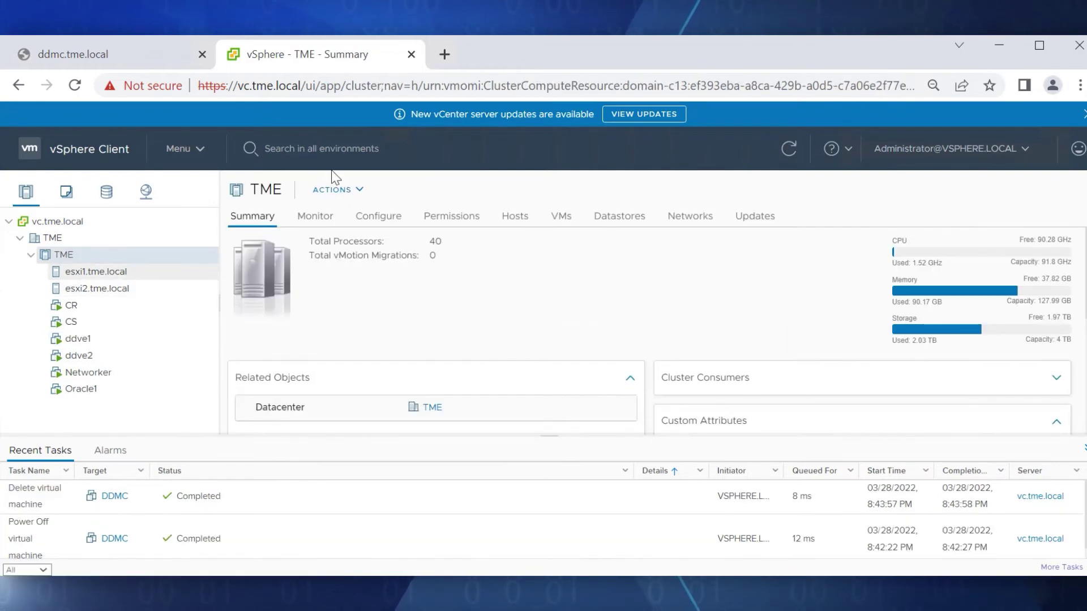
{"action": "left_click", "coordinate": [110, 53]}
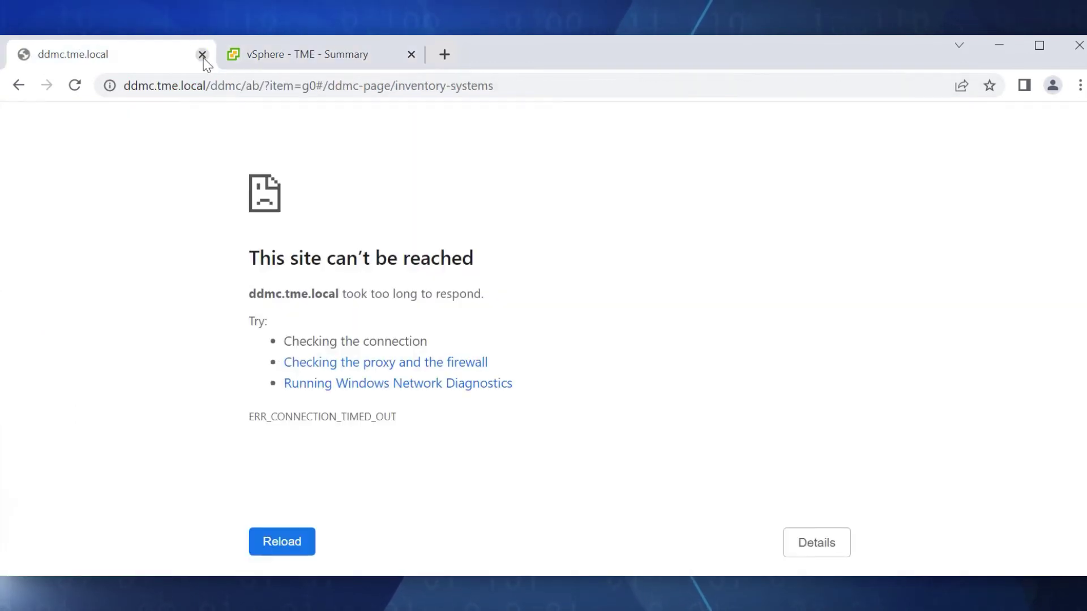
Deploy a new DDMC VM from OVF onto esxi2.tme.local with the esxi2_local datastore
{"action": "left_click", "coordinate": [202, 55]}
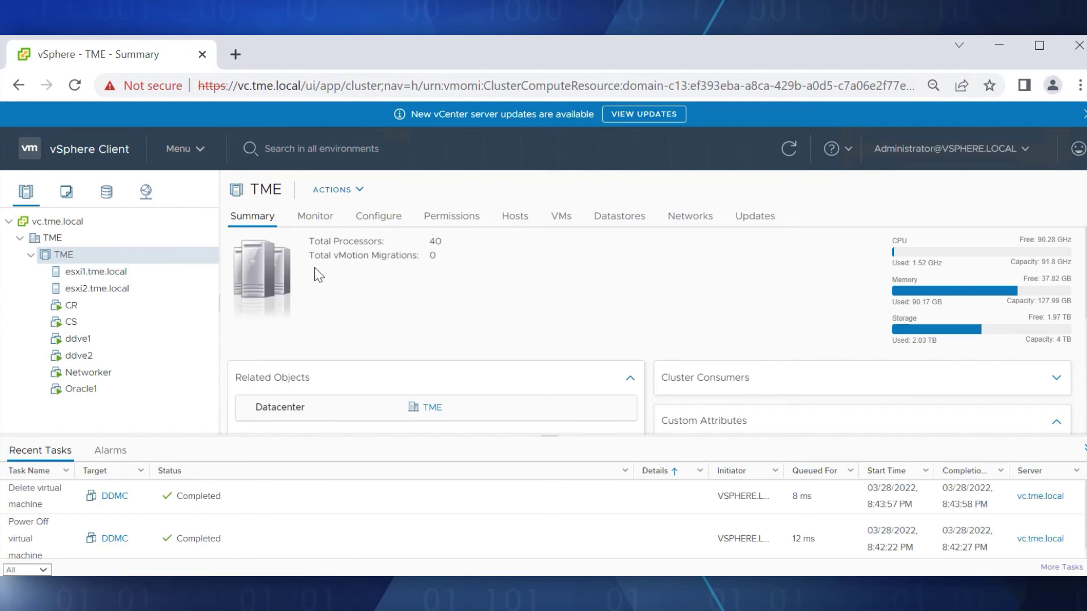
{"action": "right_click", "coordinate": [57, 254]}
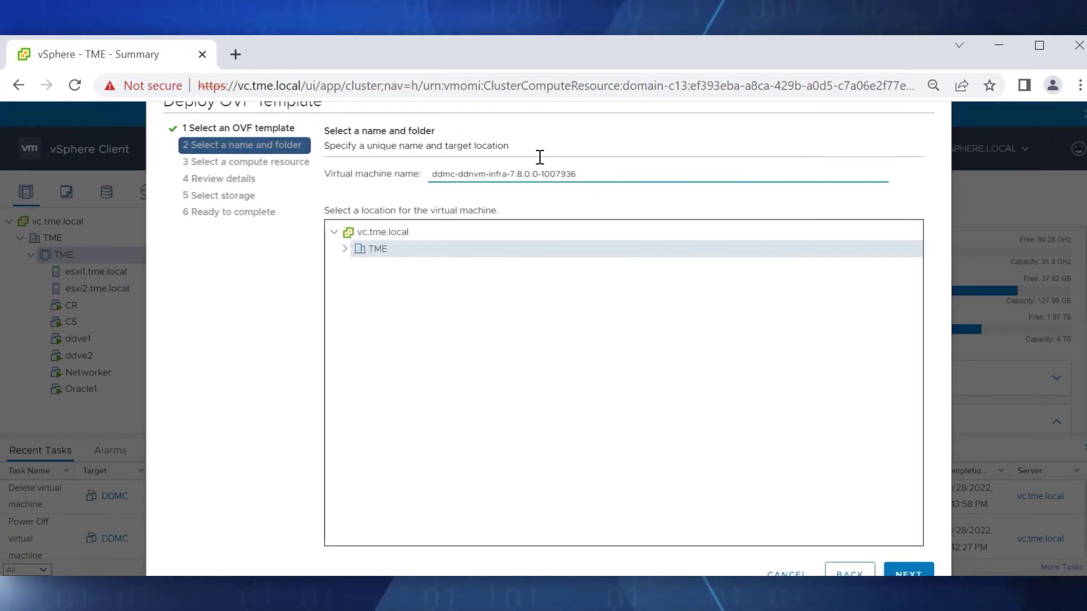
{"action": "double_click", "coordinate": [536, 173]}
{"action": "type", "text": "DDMC"}
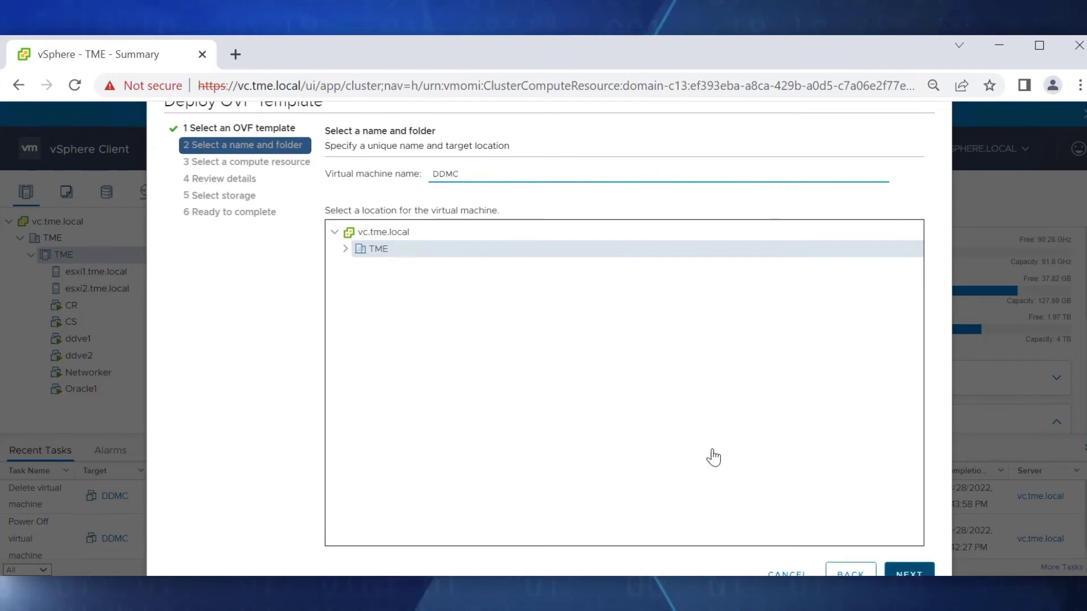
{"action": "left_click", "coordinate": [909, 571]}
{"action": "left_click", "coordinate": [346, 194]}
{"action": "left_click", "coordinate": [412, 229]}
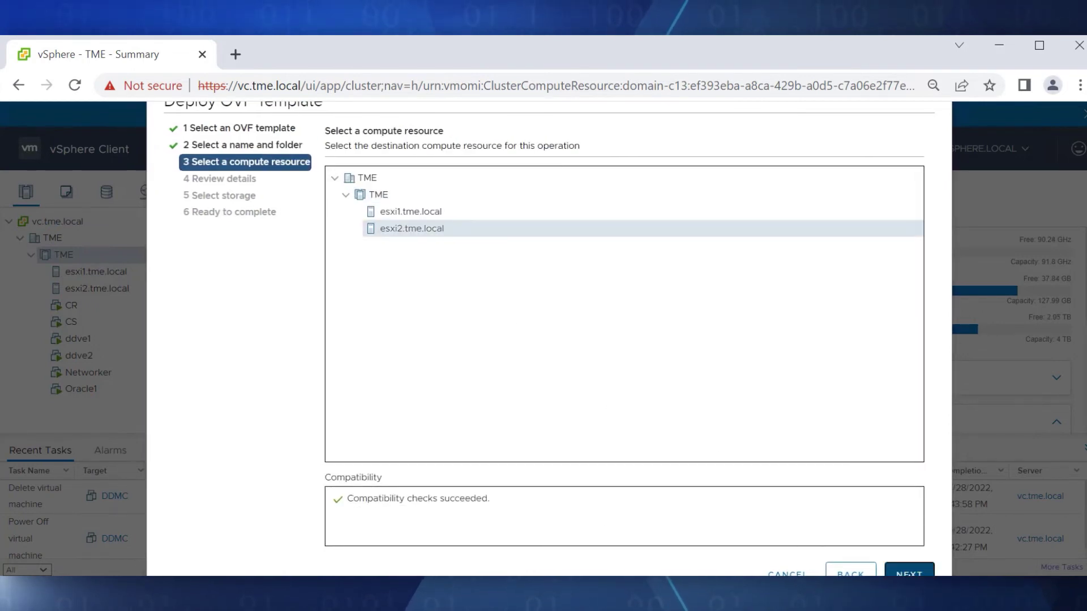
{"action": "left_click", "coordinate": [909, 570]}
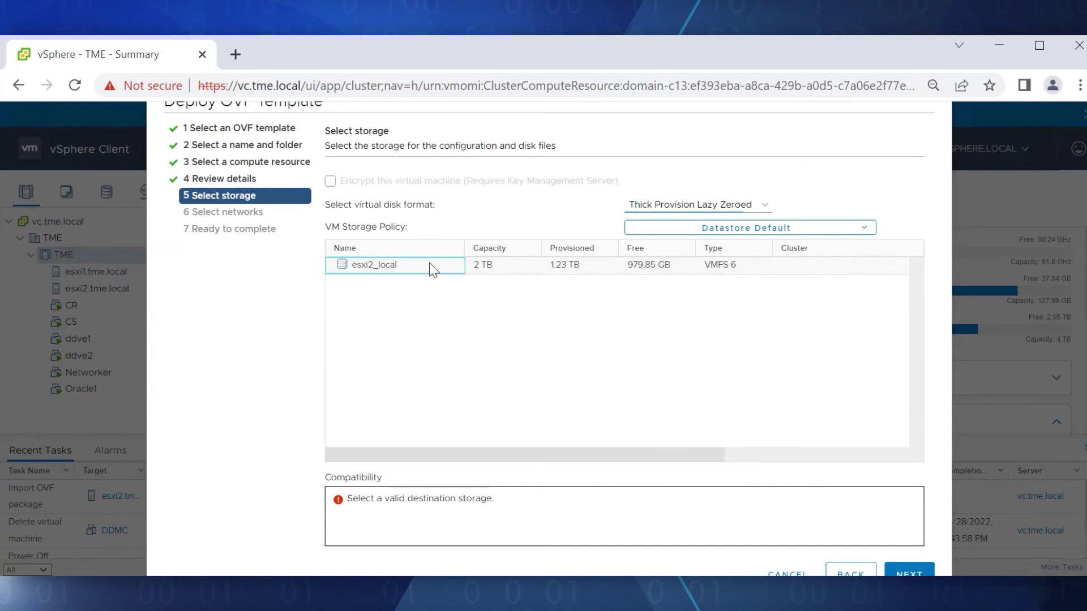
{"action": "left_click", "coordinate": [500, 265]}
{"action": "left_click", "coordinate": [909, 574]}
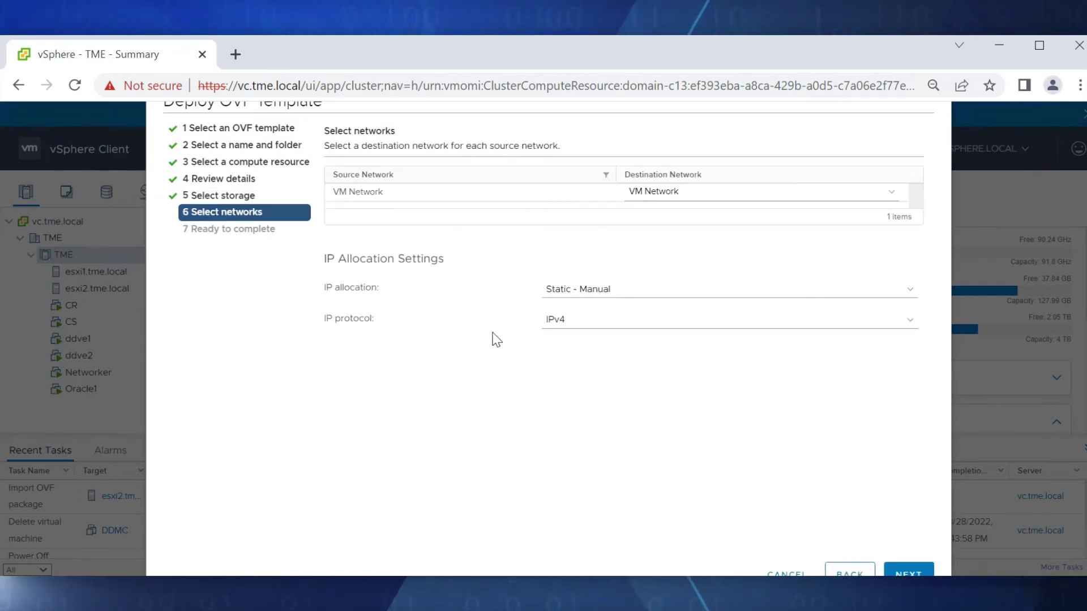
{"action": "left_click", "coordinate": [908, 574]}
{"action": "left_click", "coordinate": [909, 575]}
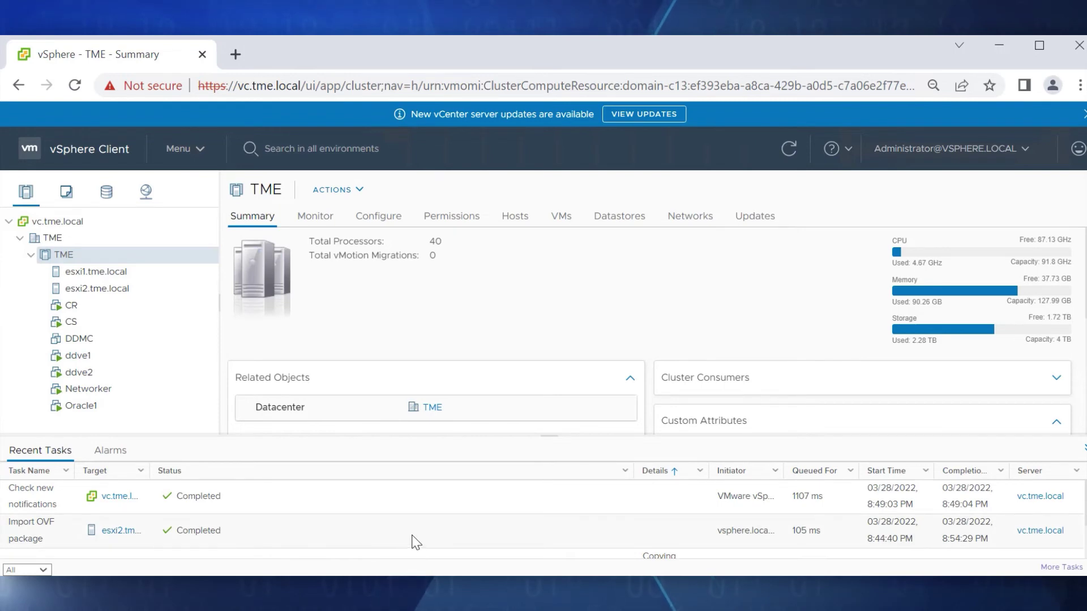
Power on the newly deployed DDMC virtual machine
{"action": "left_click", "coordinate": [78, 340]}
{"action": "right_click", "coordinate": [79, 339]}
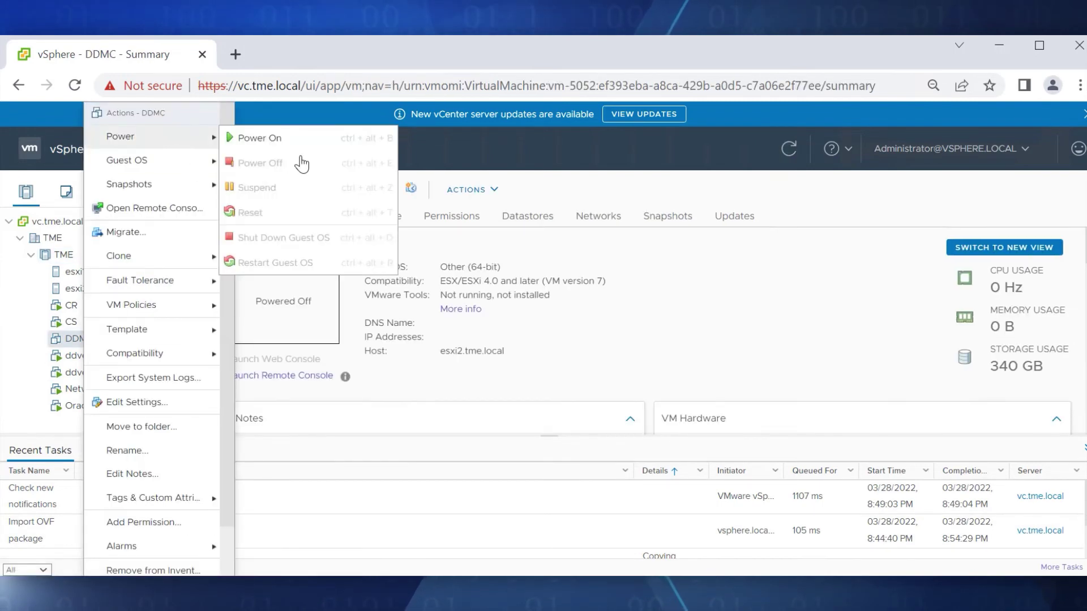
{"action": "left_click", "coordinate": [260, 138]}
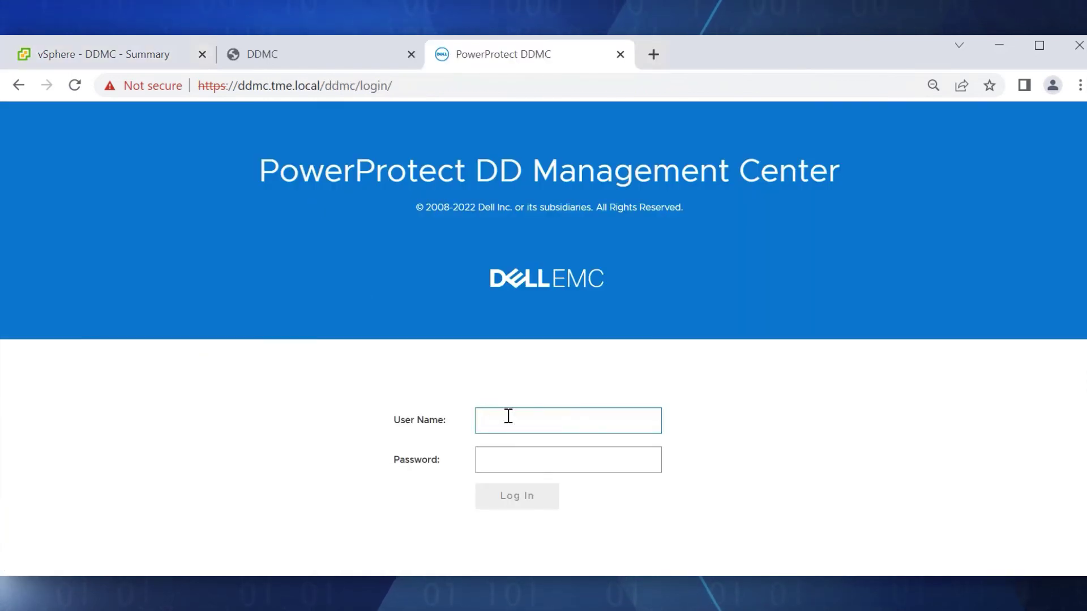
{"action": "type", "text": "sysadmin"}
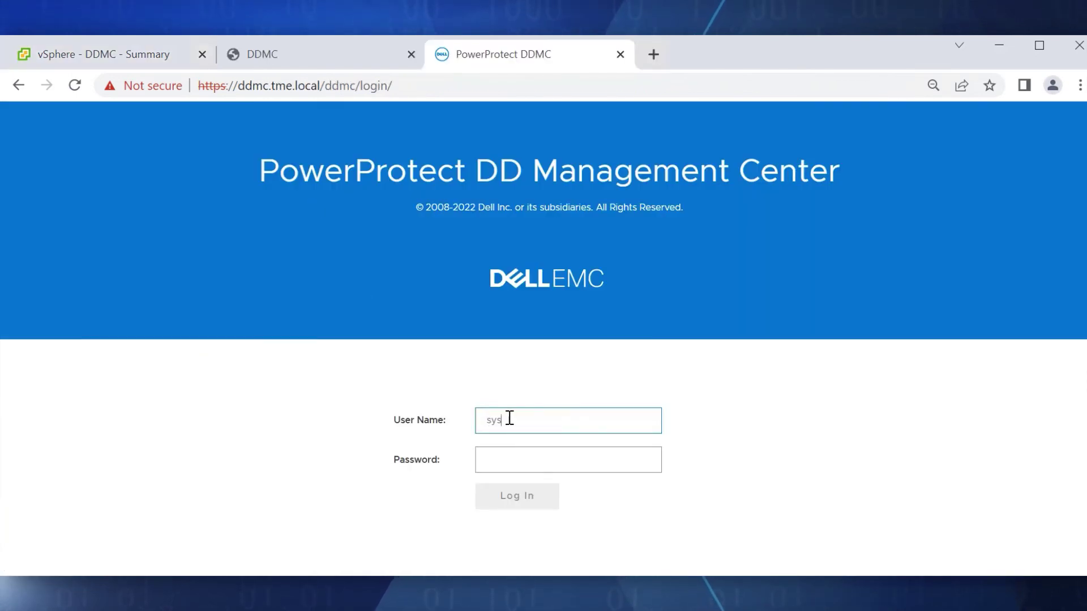
Sign in as sysadmin to the new DDMC and view its empty Systems list
{"action": "key", "text": "Tab"}
{"action": "type", "text": "•••"}
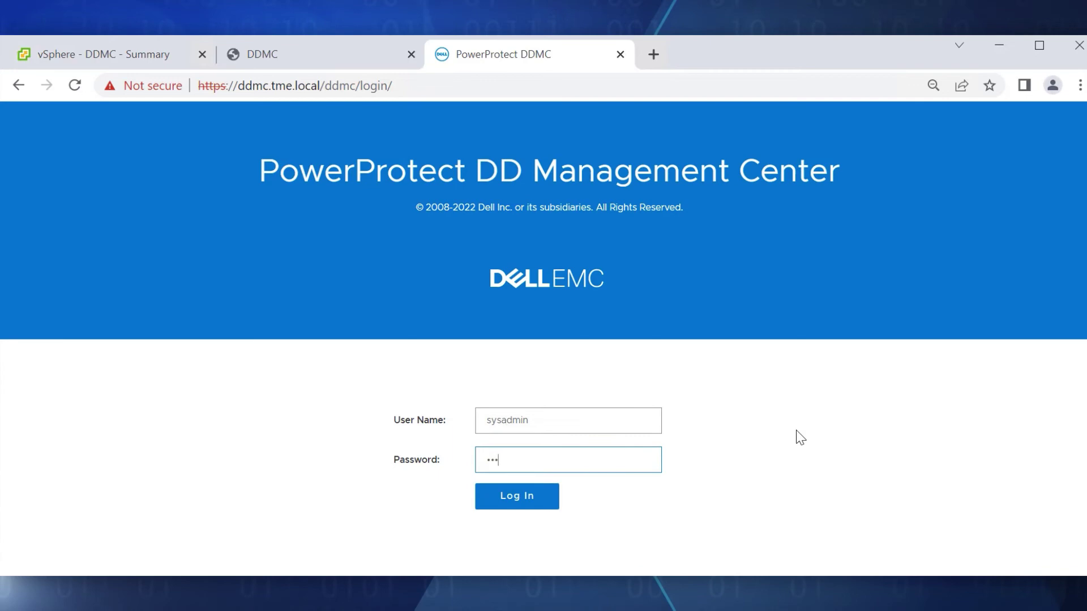
{"action": "type", "text": "••"}
{"action": "key", "text": "Return"}
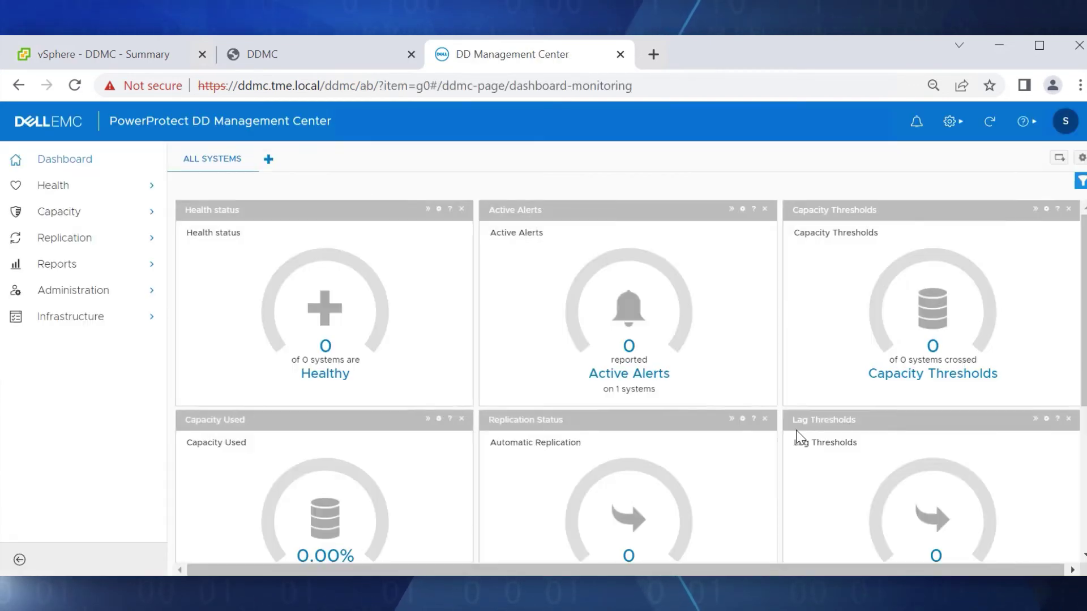
{"action": "left_click", "coordinate": [70, 317]}
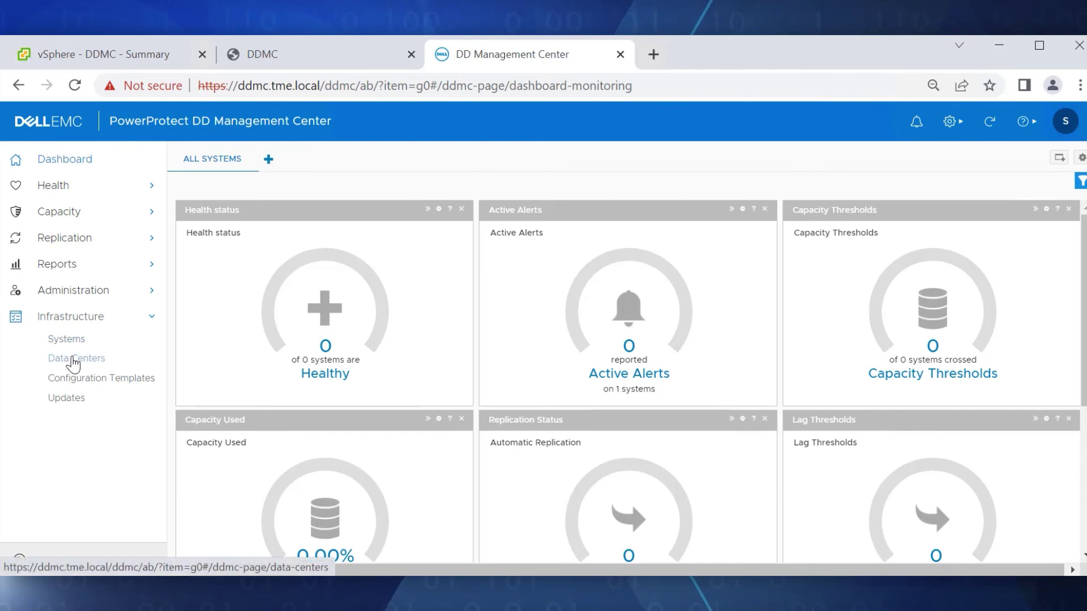
{"action": "left_click", "coordinate": [77, 358]}
{"action": "left_click", "coordinate": [66, 339]}
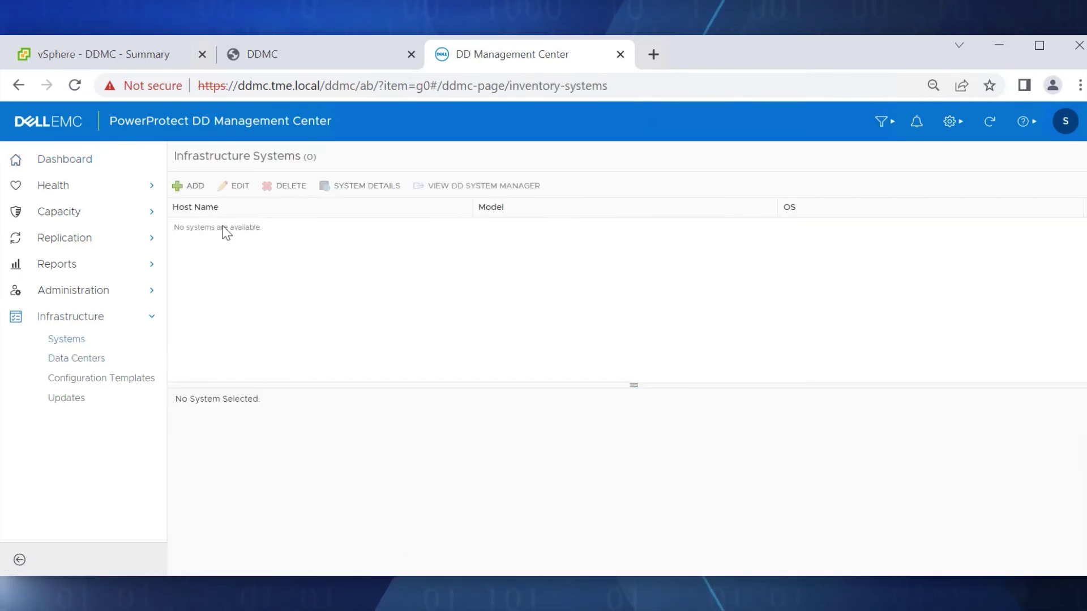
Start Restore DDMC and save a confirmed restore passphrase
{"action": "left_click", "coordinate": [953, 121]}
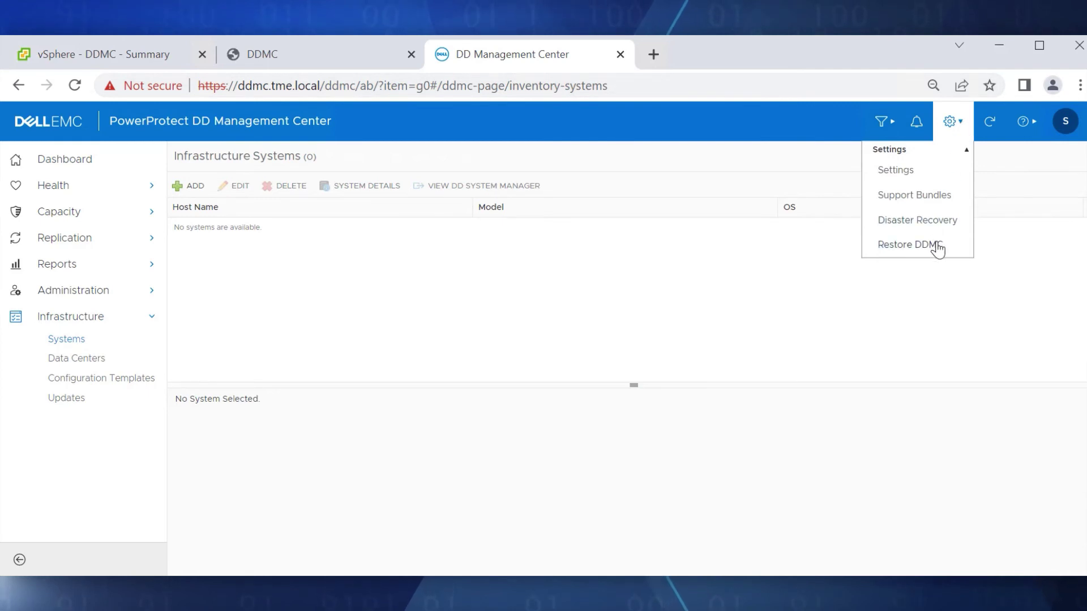
{"action": "left_click", "coordinate": [910, 244]}
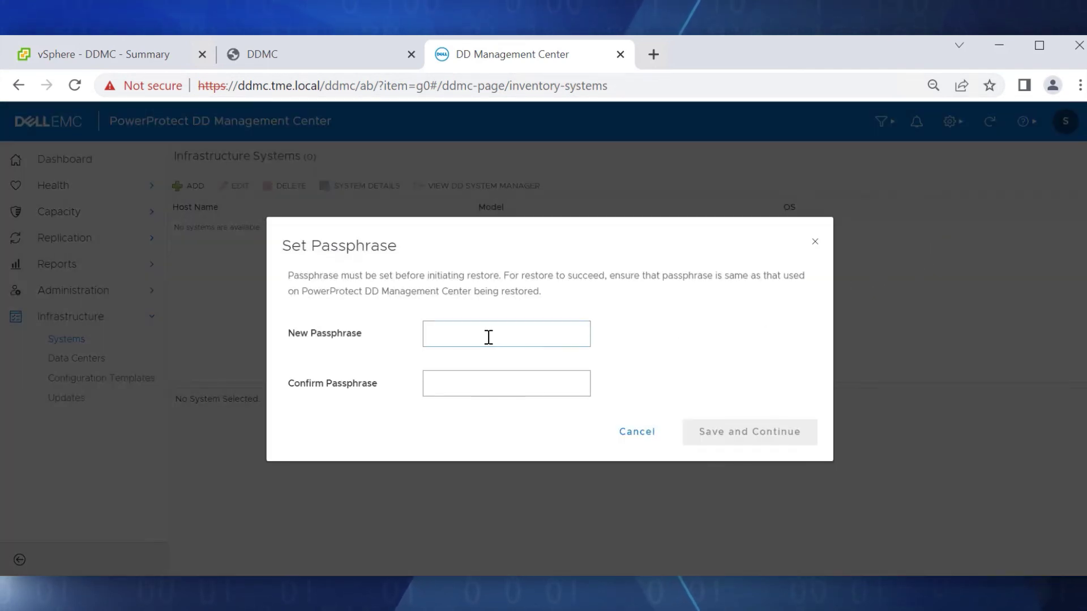
{"action": "key", "text": "Tab"}
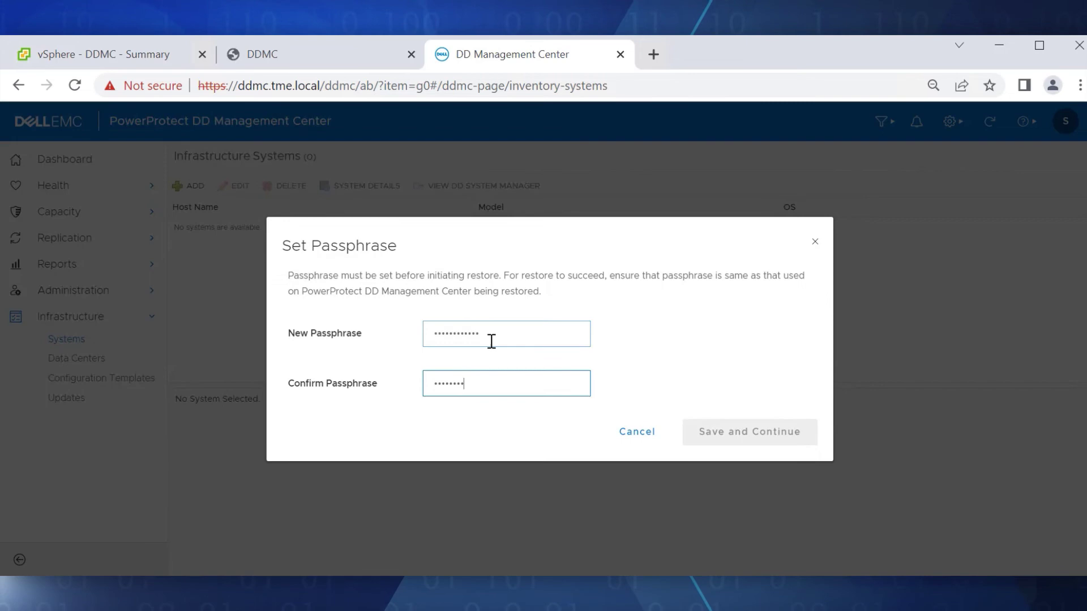
{"action": "left_click", "coordinate": [750, 431]}
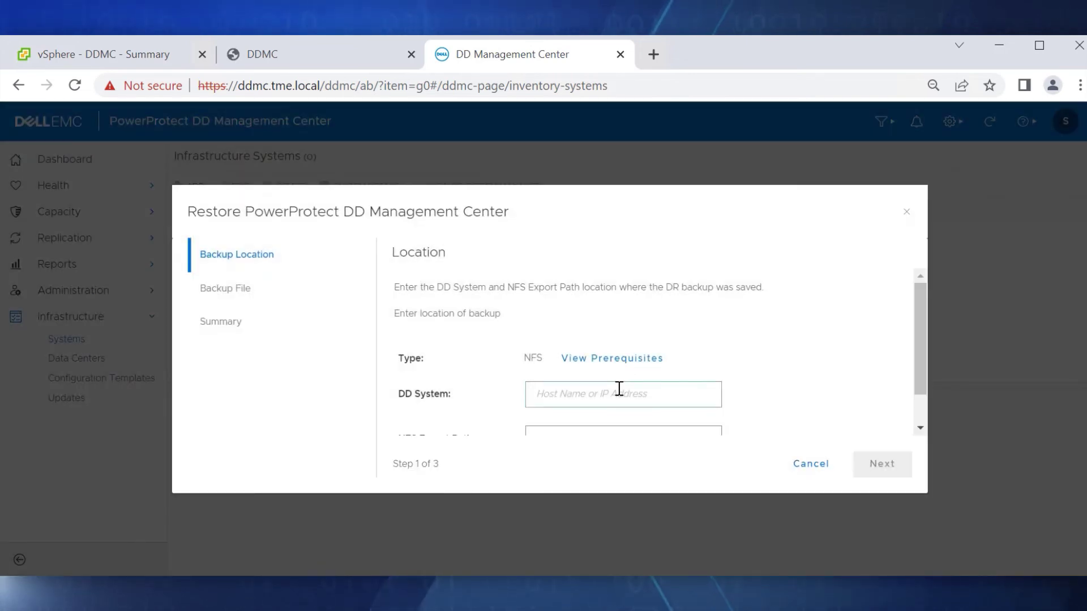
Restore the 1.46 MiB backup from ddve2.tme.local's NFS export and let DDMC reboot
{"action": "left_click", "coordinate": [620, 391]}
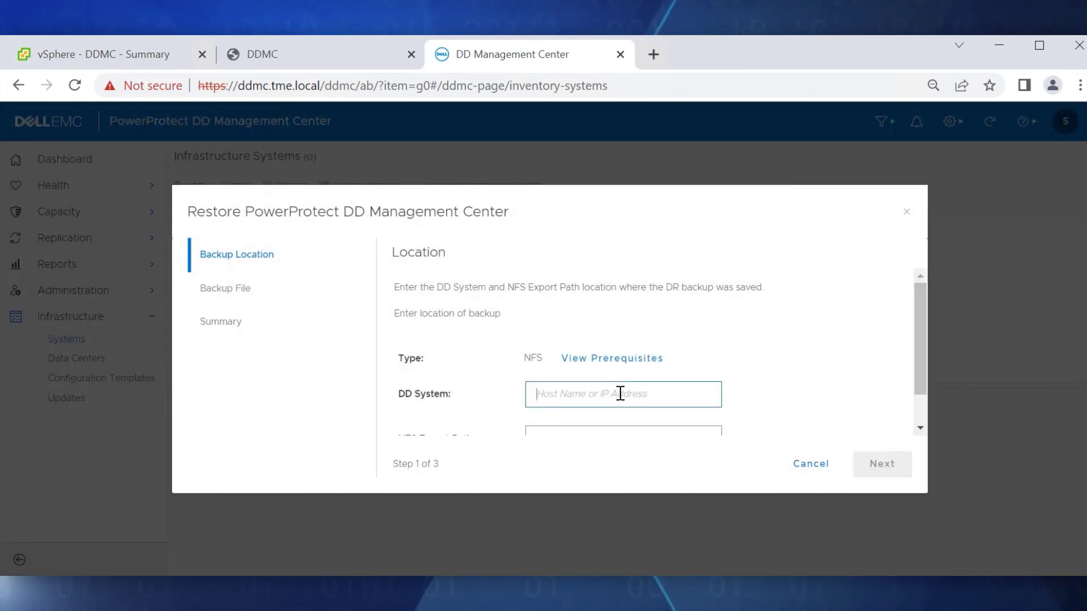
{"action": "type", "text": "ddve2.tme.local"}
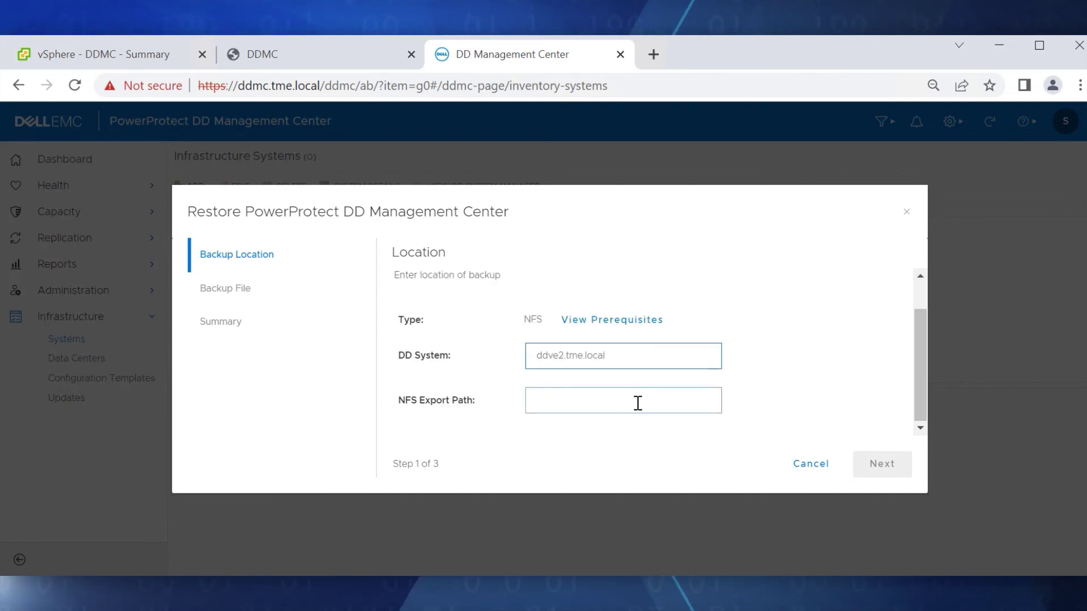
{"action": "left_click", "coordinate": [638, 405]}
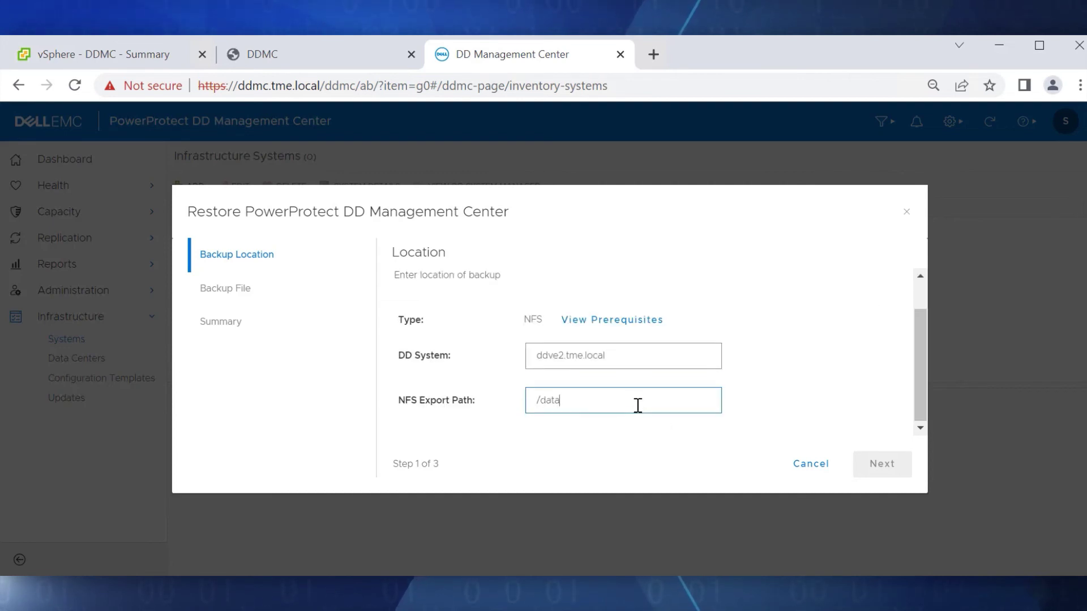
{"action": "type", "text": "ol1/DDMC_DR"}
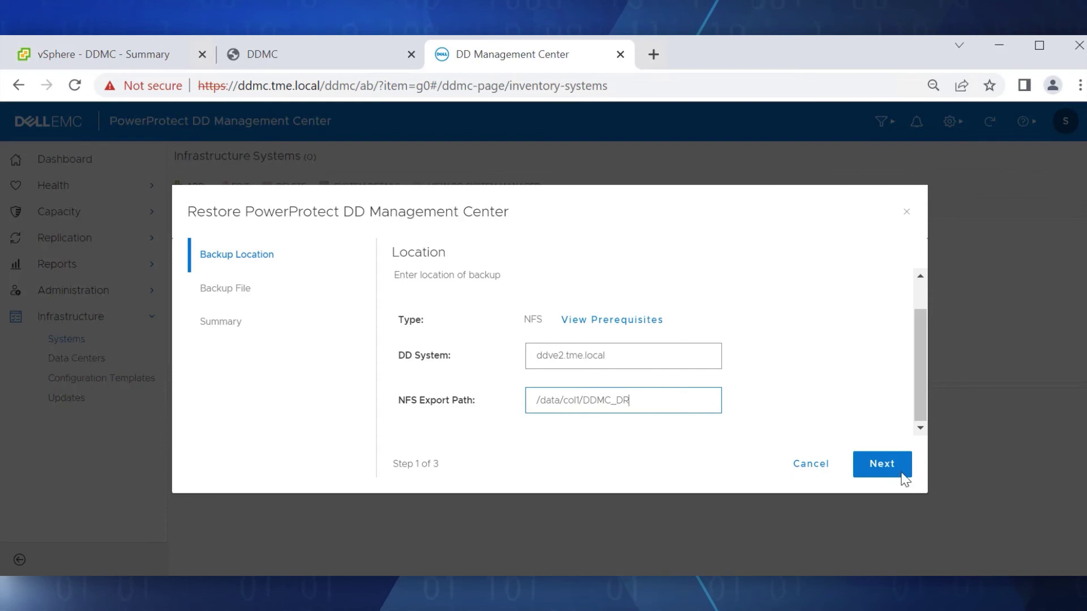
{"action": "left_click", "coordinate": [903, 475]}
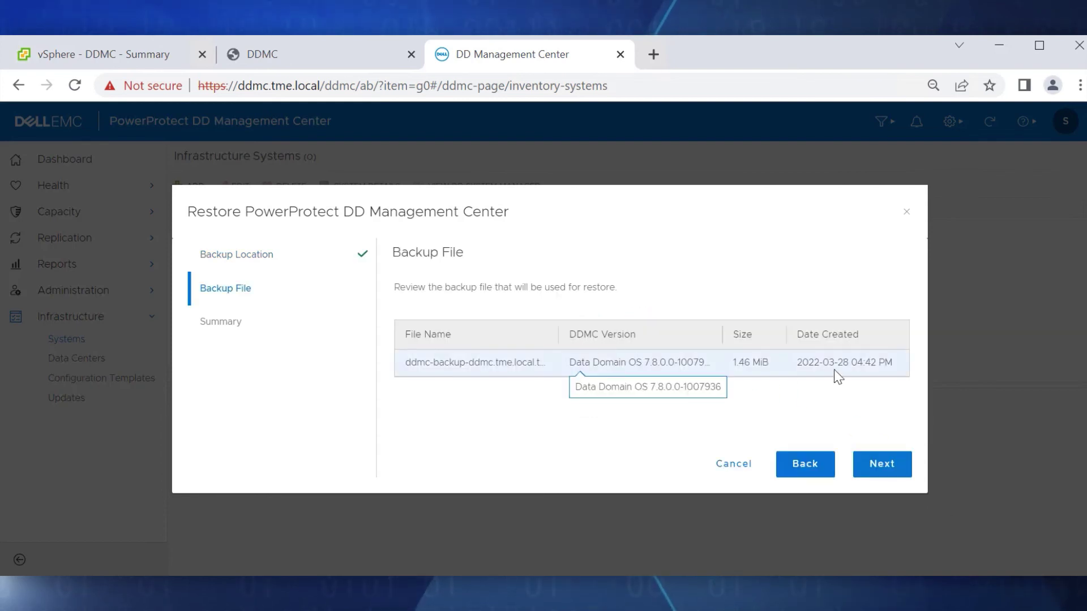
{"action": "left_click", "coordinate": [883, 467]}
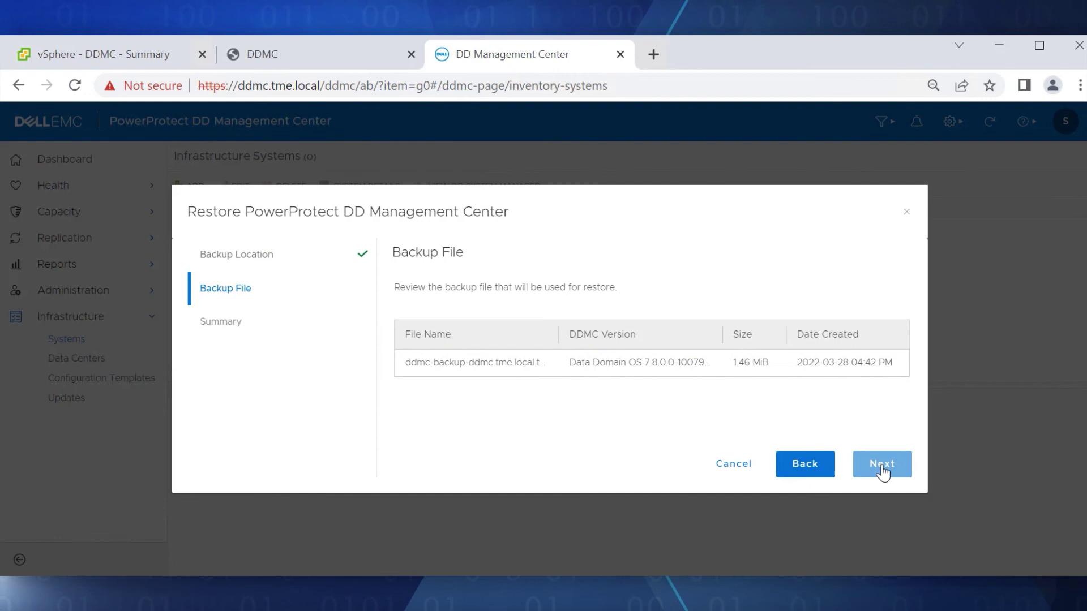
{"action": "scroll", "coordinate": [523, 413], "scroll_direction": "down", "scroll_amount": 3}
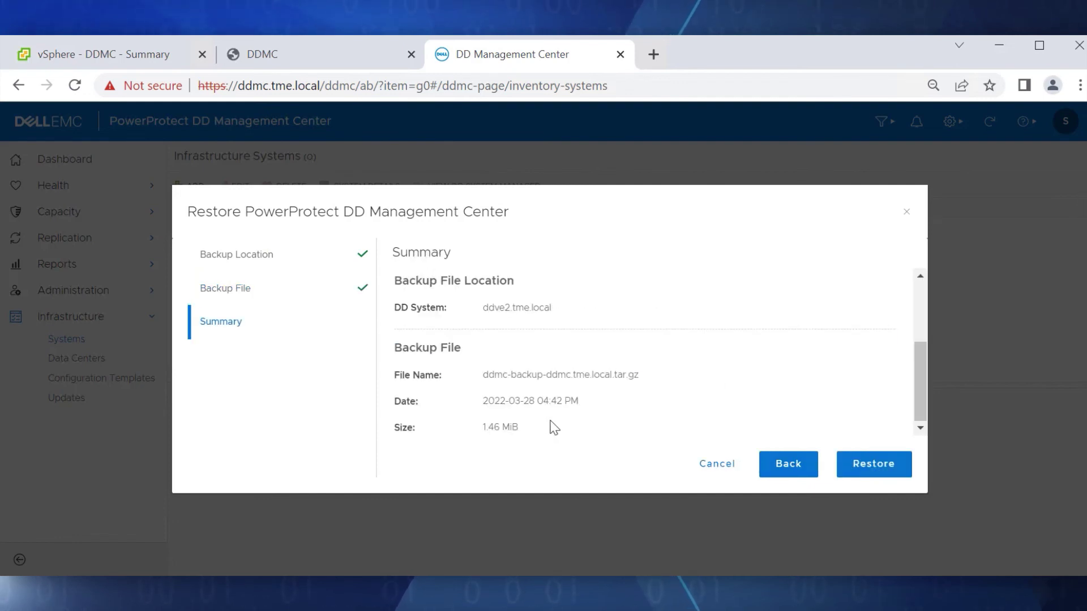
{"action": "left_click", "coordinate": [883, 467]}
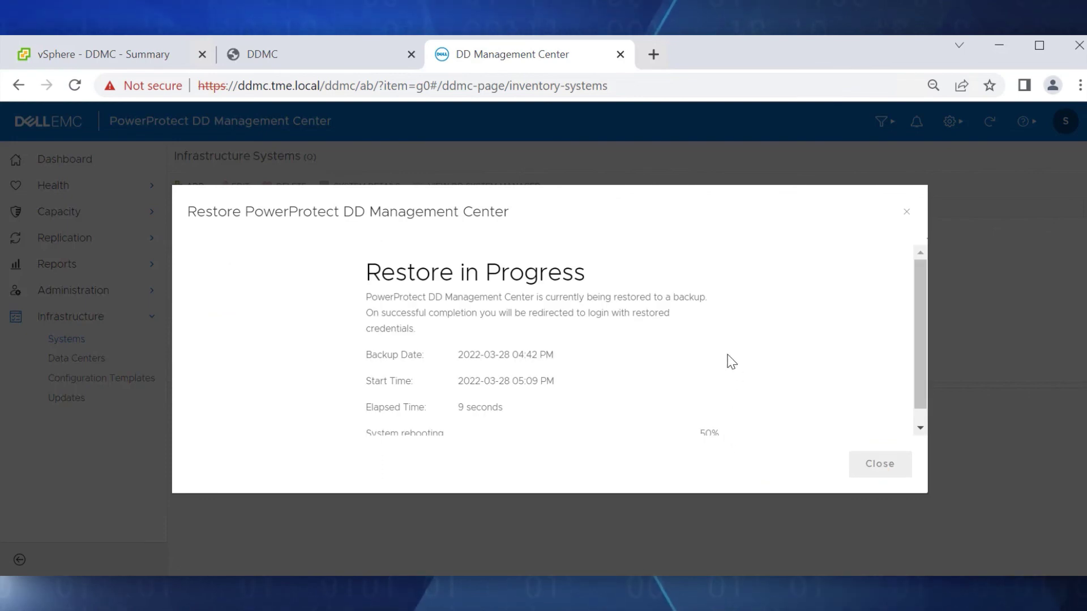
{"action": "scroll", "coordinate": [728, 363], "scroll_direction": "down", "scroll_amount": 1}
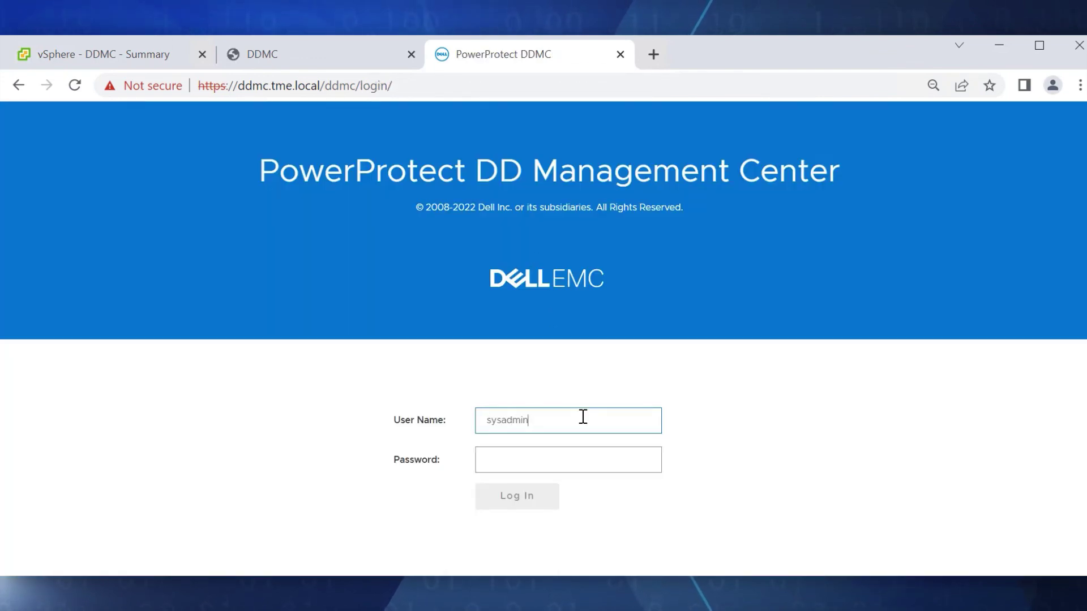
Sign back in as sysadmin and confirm ddve1.tme.local and ddve2.tme.local are listed
{"action": "key", "text": "Tab"}
{"action": "type", "text": "P"}
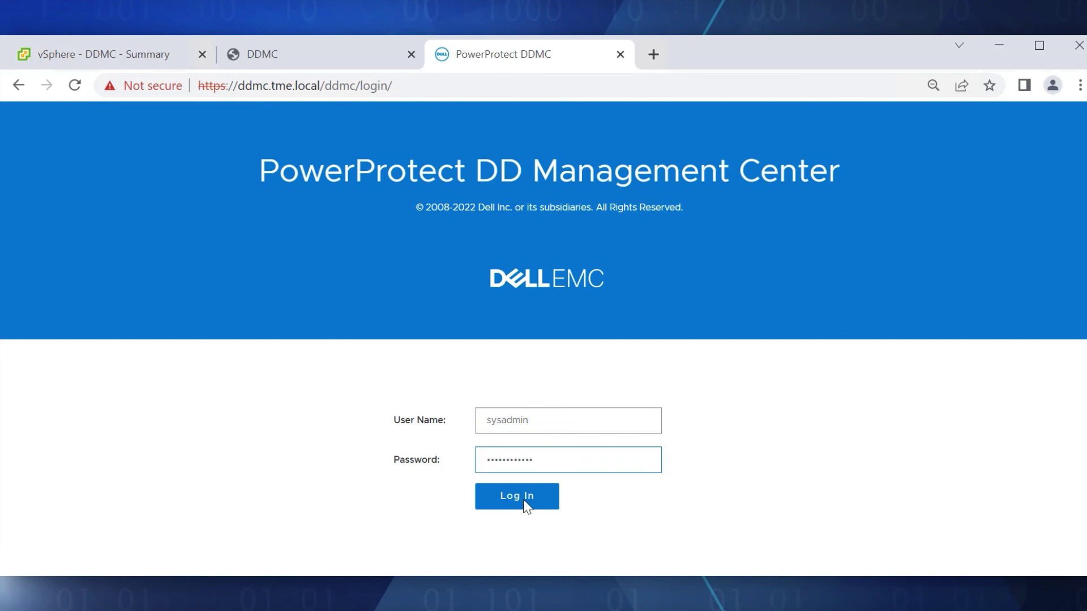
{"action": "left_click", "coordinate": [523, 499]}
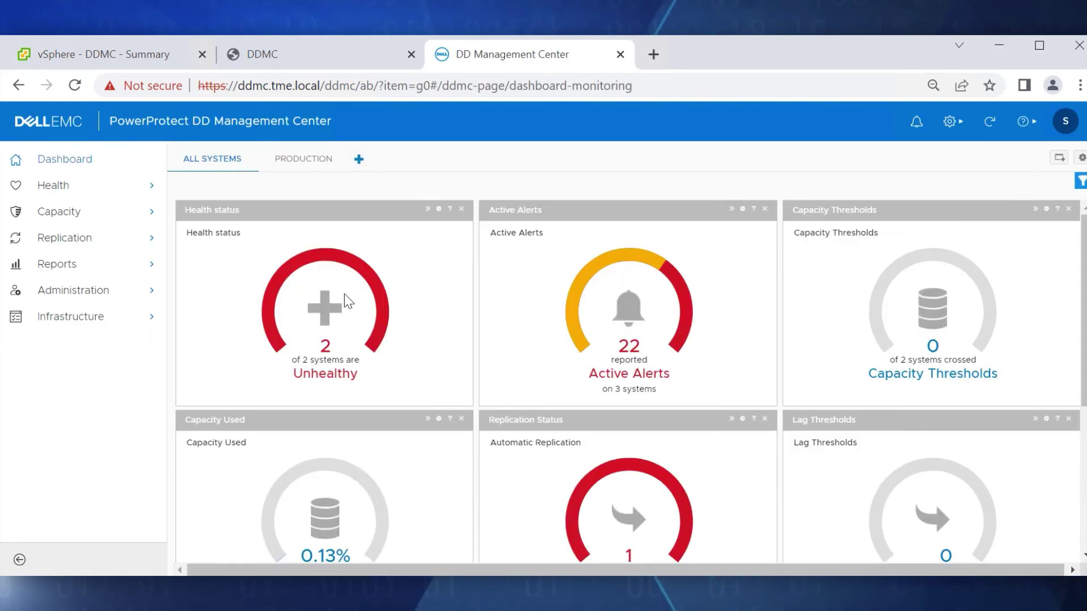
{"action": "left_click", "coordinate": [77, 317]}
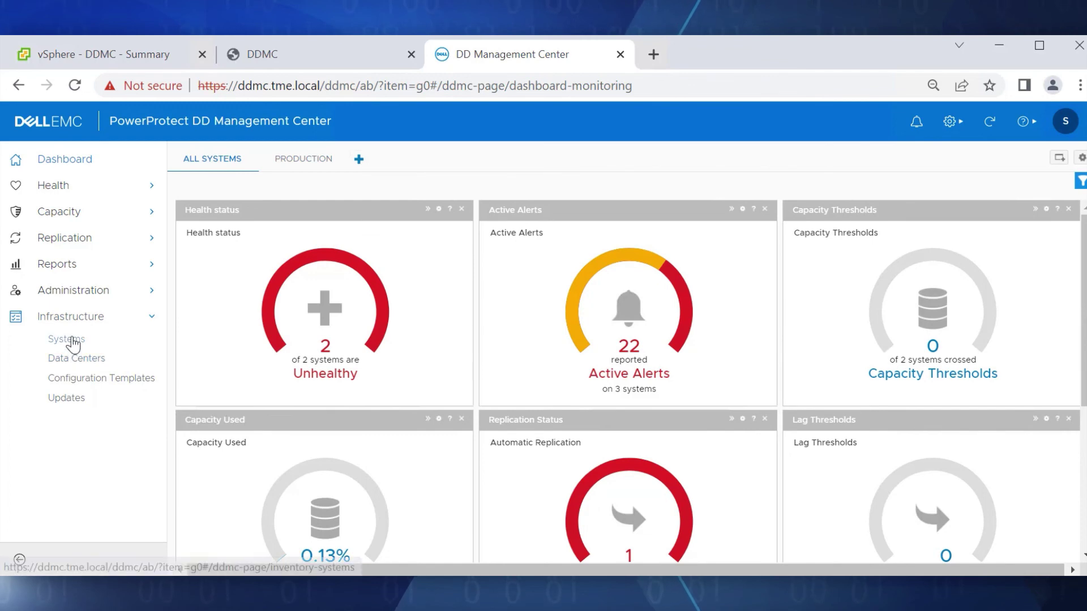
{"action": "left_click", "coordinate": [67, 339]}
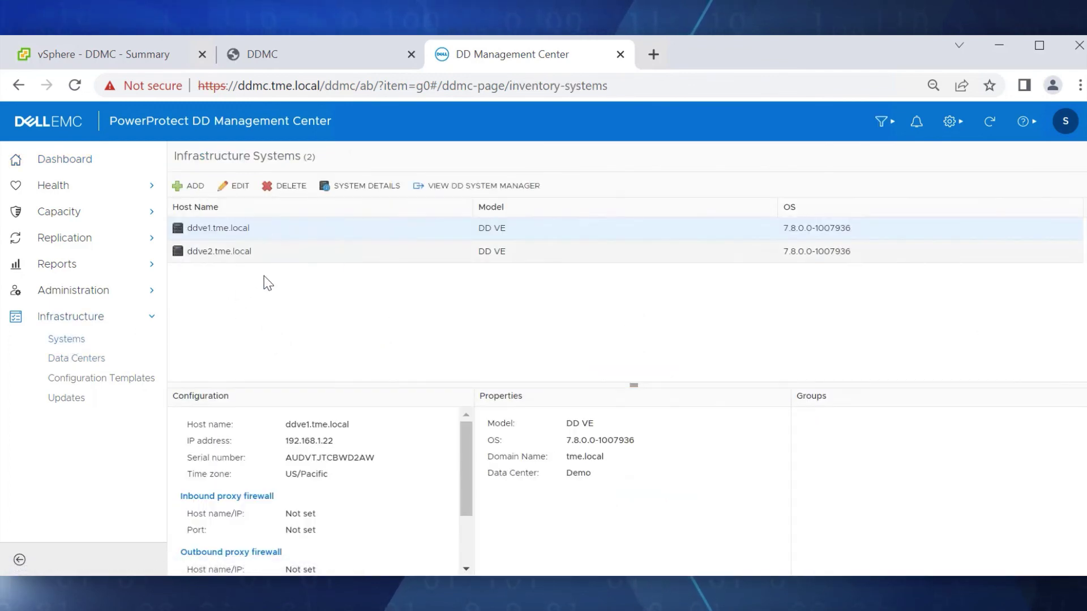